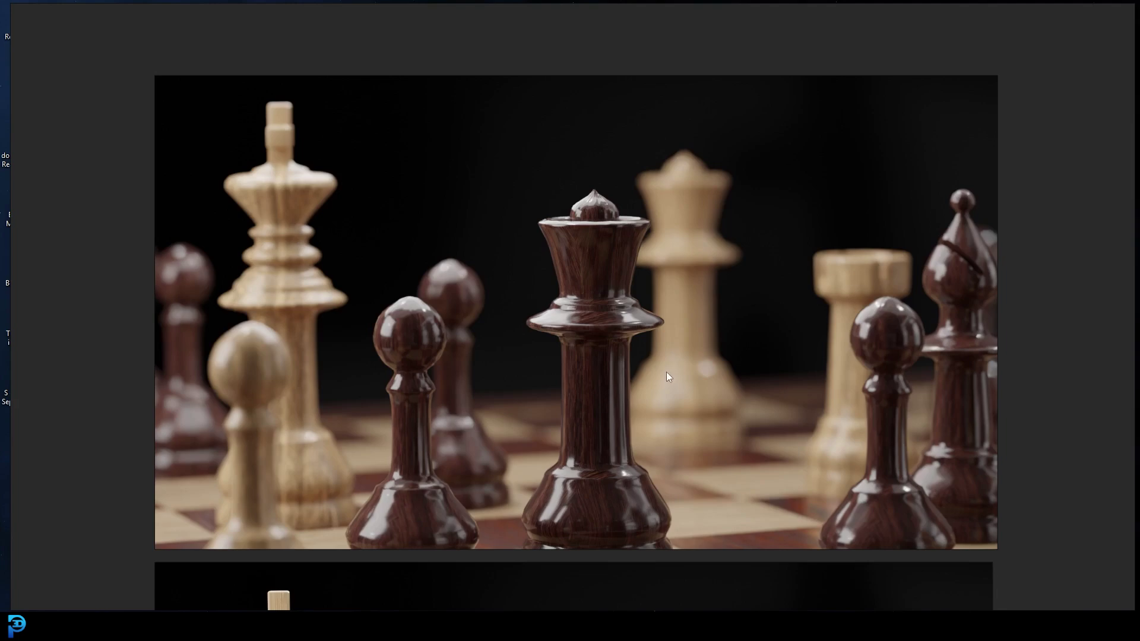
Zoom and pan the PureRef board to centre the second chess render.
{"action": "scroll", "coordinate": [666, 372], "scroll_direction": "down", "scroll_amount": 2, "text": "ctrl"}
{"action": "scroll", "coordinate": [657, 322], "scroll_direction": "down", "scroll_amount": 2}
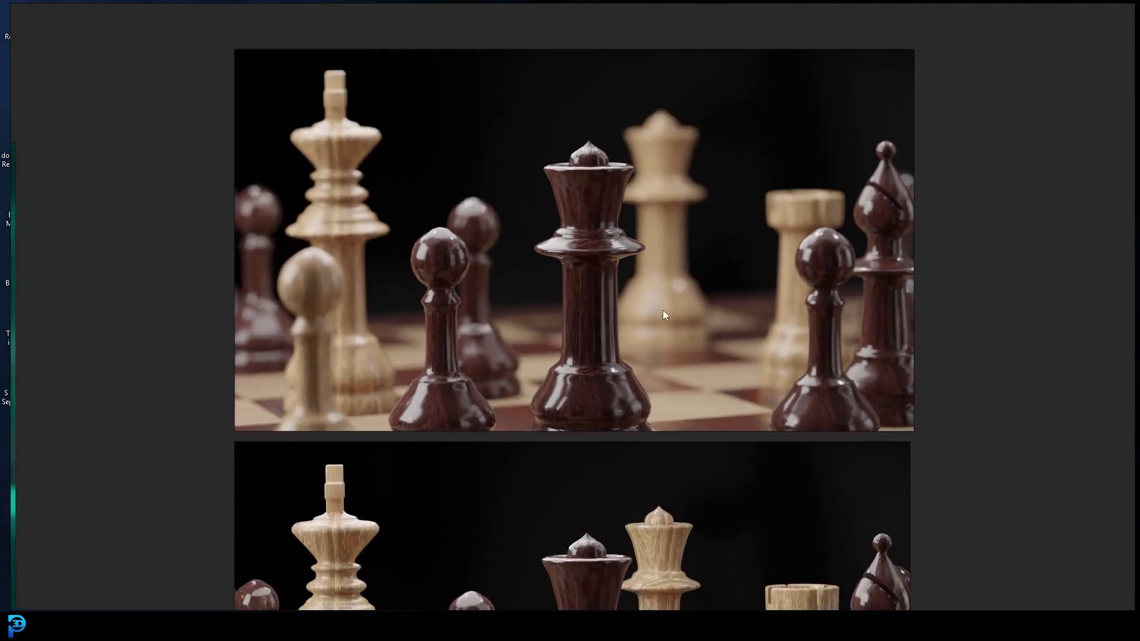
{"action": "scroll", "coordinate": [650, 392], "scroll_direction": "down", "scroll_amount": 1}
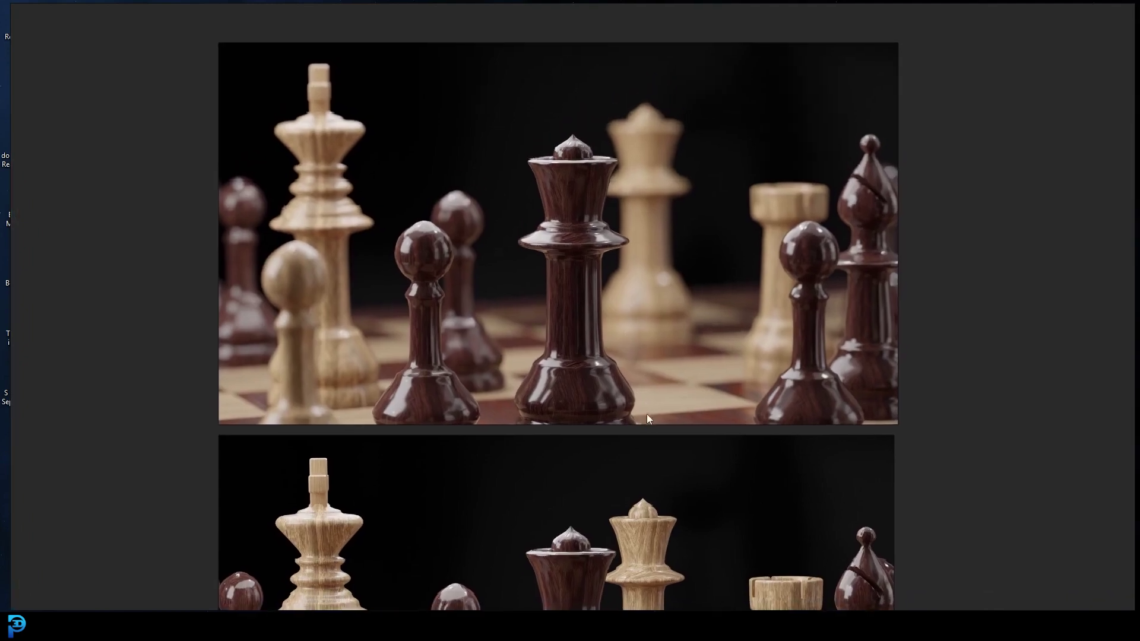
{"action": "scroll", "coordinate": [640, 368], "scroll_direction": "down", "scroll_amount": 2}
{"action": "middle_click_drag", "start_coordinate": [637, 383], "coordinate": [630, 208]}
{"action": "scroll", "coordinate": [631, 209], "scroll_direction": "up", "scroll_amount": 3}
{"action": "scroll", "coordinate": [564, 262], "scroll_direction": "down", "scroll_amount": 1}
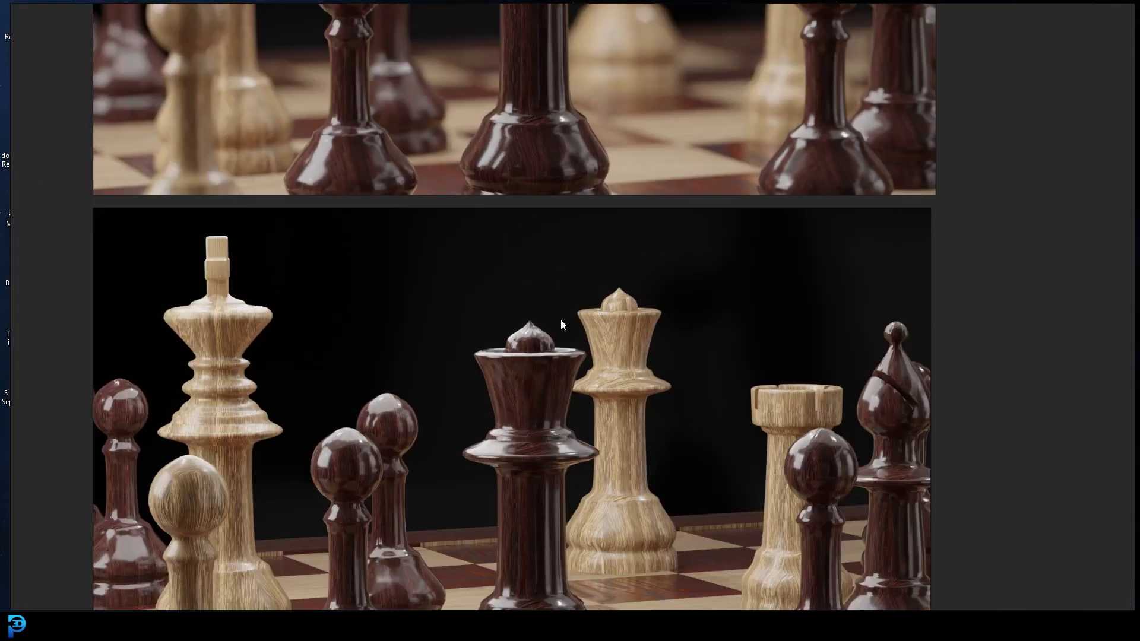
{"action": "middle_click_drag", "start_coordinate": [561, 319], "coordinate": [619, 176]}
{"action": "scroll", "coordinate": [620, 179], "scroll_direction": "up", "scroll_amount": 1}
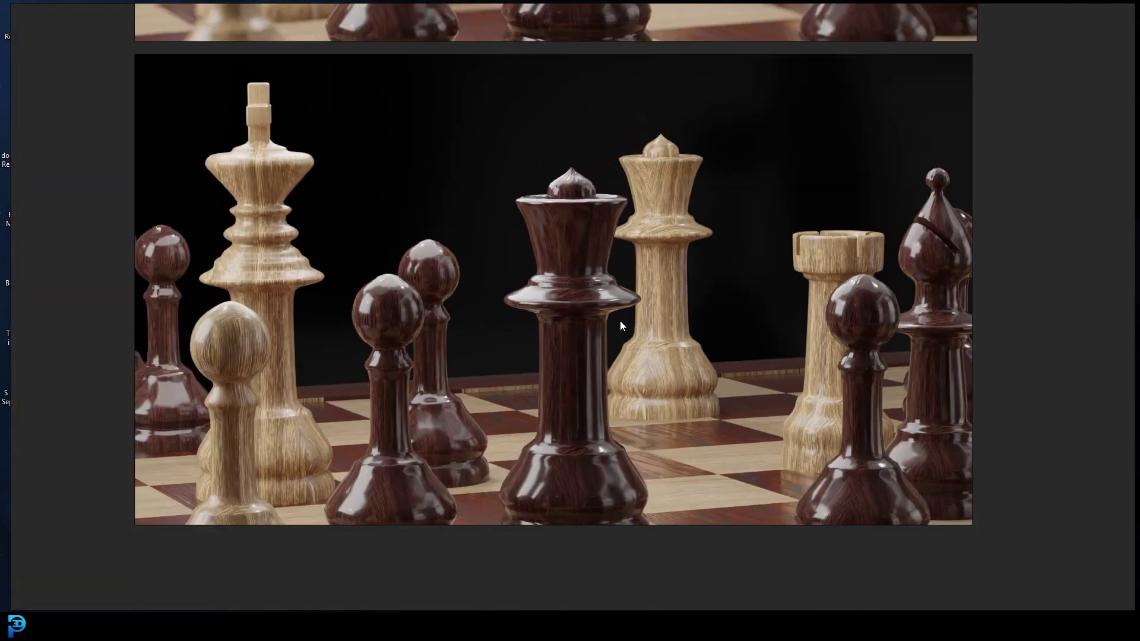
{"action": "left_click_drag", "start_coordinate": [620, 321], "coordinate": [615, 366]}
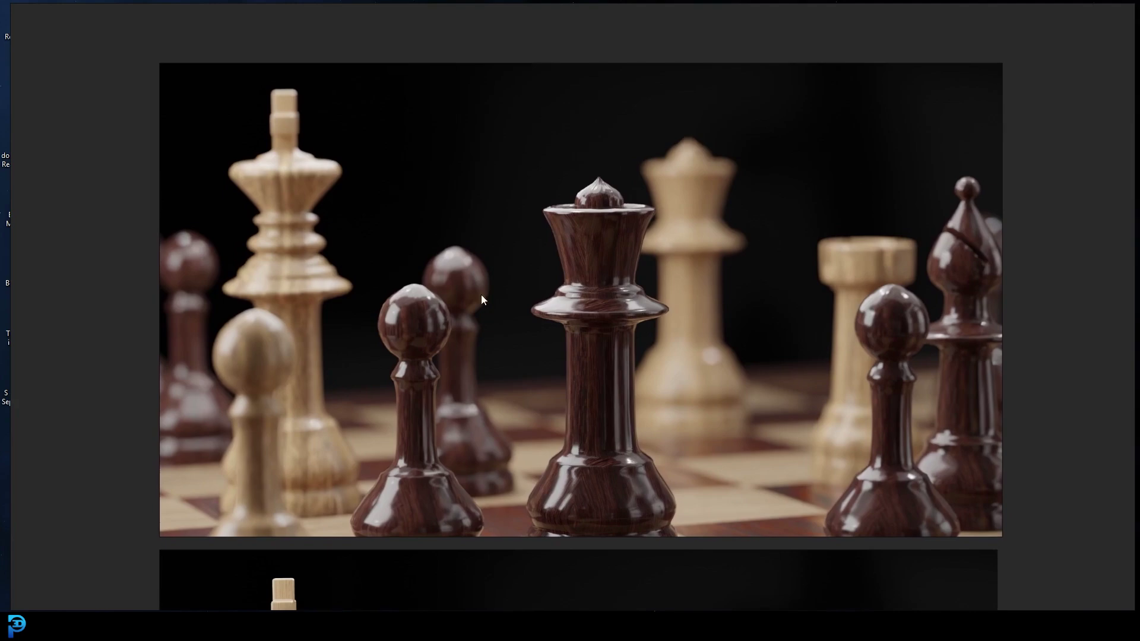
Pan over to the nature references and zoom in on the glass ball photo.
{"action": "scroll", "coordinate": [347, 322], "scroll_direction": "down", "scroll_amount": 3}
{"action": "middle_click_drag", "start_coordinate": [347, 322], "coordinate": [960, 237]}
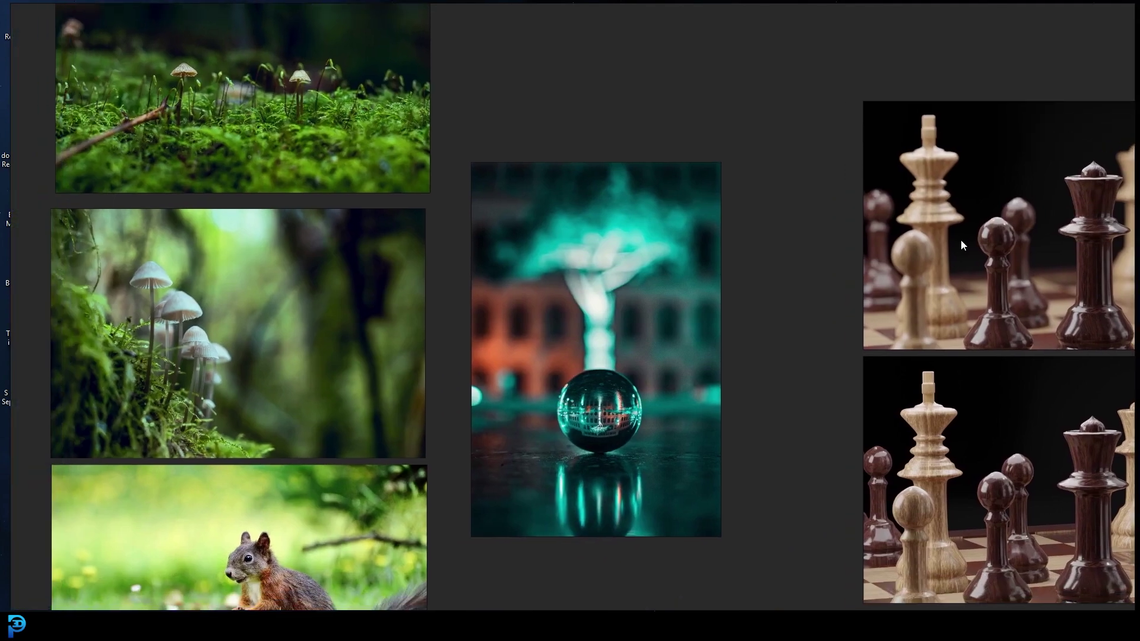
{"action": "middle_click_drag", "start_coordinate": [471, 212], "coordinate": [540, 209]}
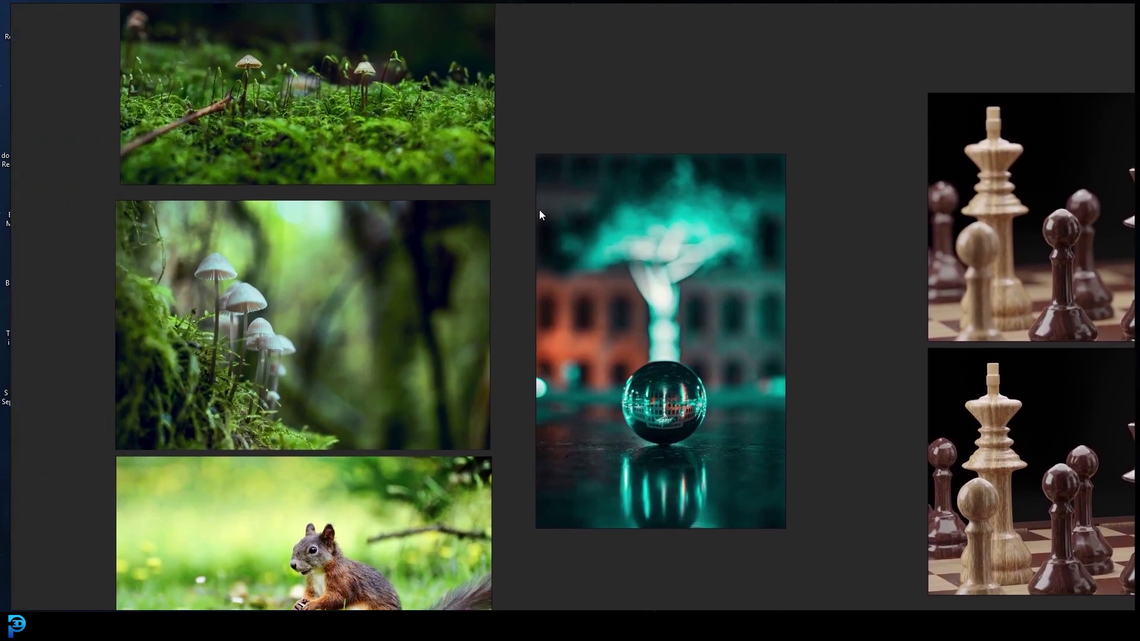
{"action": "scroll", "coordinate": [653, 249], "scroll_direction": "up", "scroll_amount": 2}
{"action": "middle_click_drag", "start_coordinate": [717, 305], "coordinate": [683, 241]}
{"action": "scroll", "coordinate": [683, 240], "scroll_direction": "up", "scroll_amount": 1}
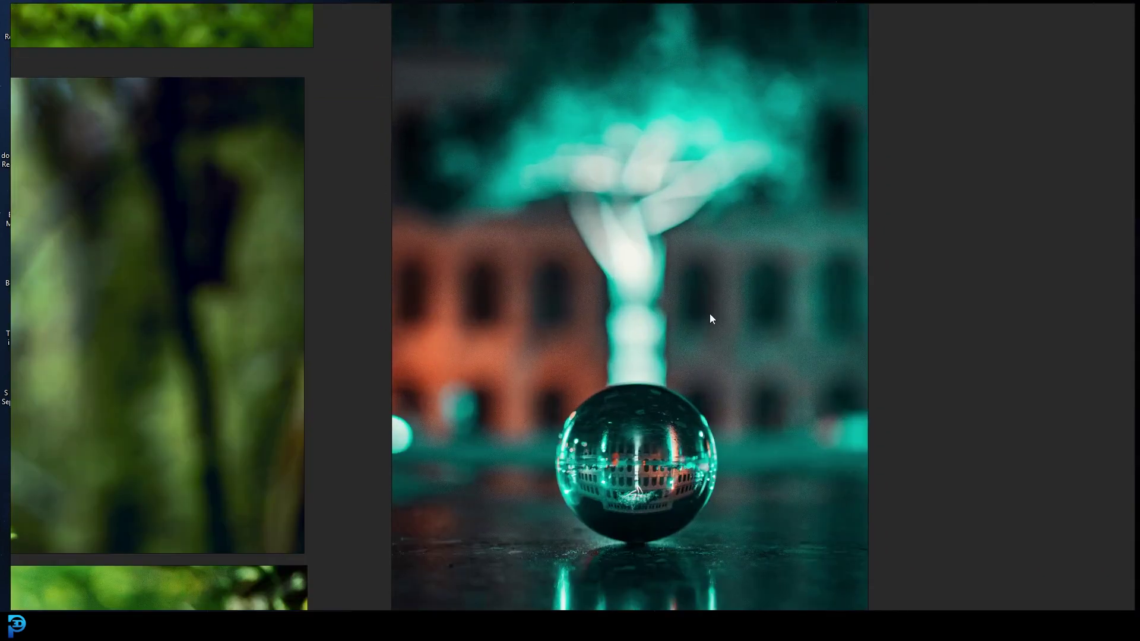
{"action": "middle_click_drag", "start_coordinate": [710, 313], "coordinate": [704, 279]}
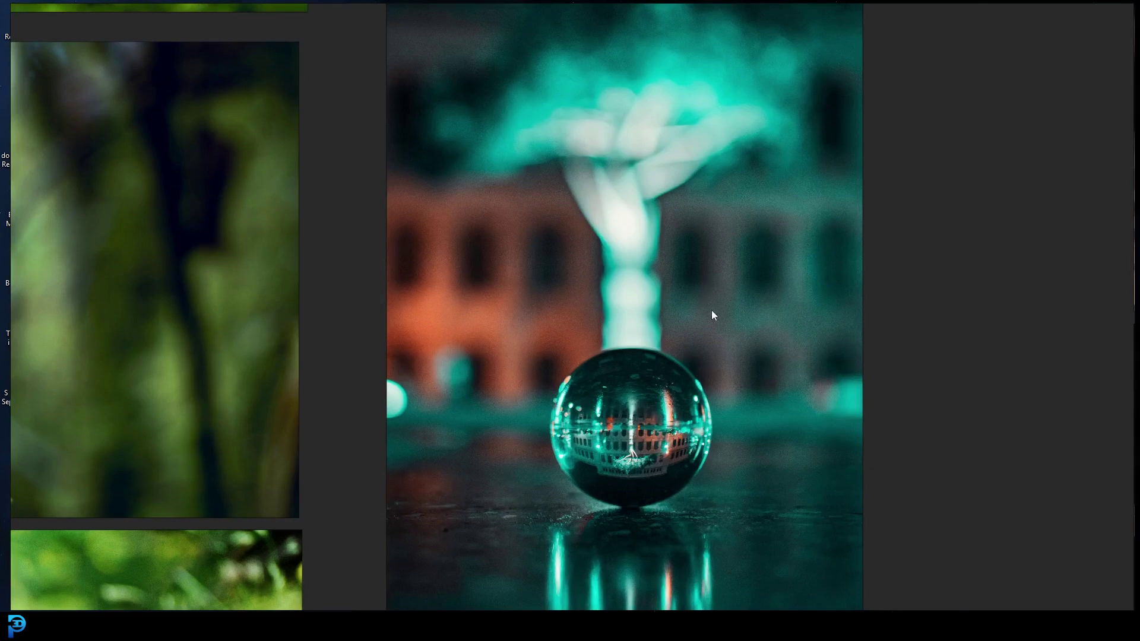
{"action": "middle_click_drag", "start_coordinate": [711, 310], "coordinate": [704, 251]}
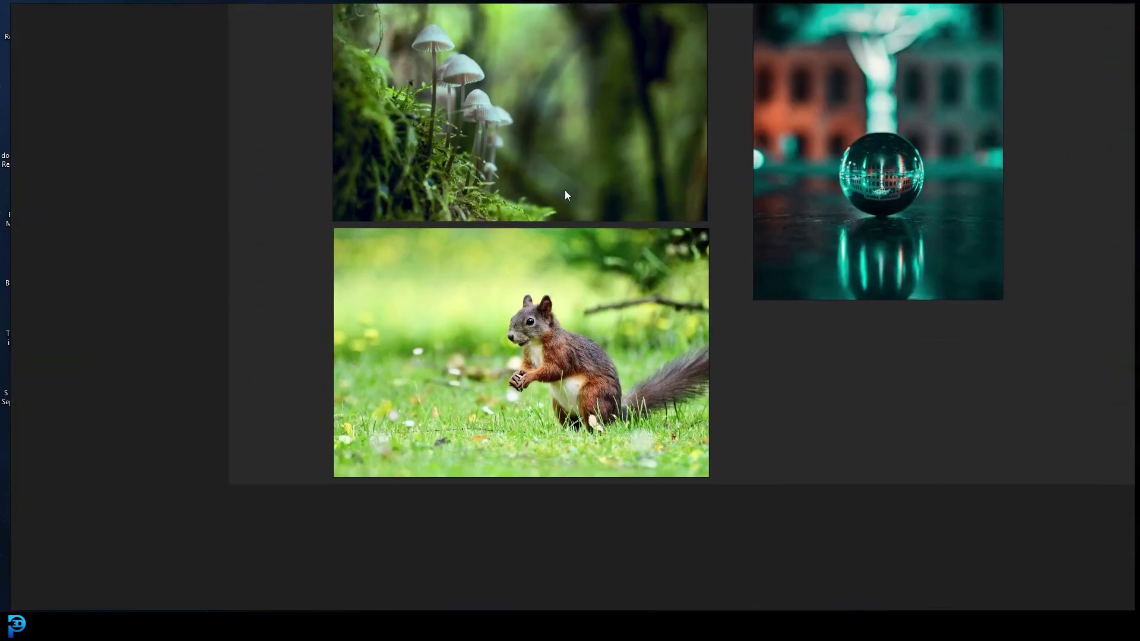
Zoom in on the squirrel and moss photos, then pan toward the next photo group.
{"action": "scroll", "coordinate": [565, 195], "scroll_direction": "up", "scroll_amount": 5}
{"action": "middle_click_drag", "start_coordinate": [560, 285], "coordinate": [614, 98]}
{"action": "scroll", "coordinate": [614, 97], "scroll_direction": "up", "scroll_amount": 2}
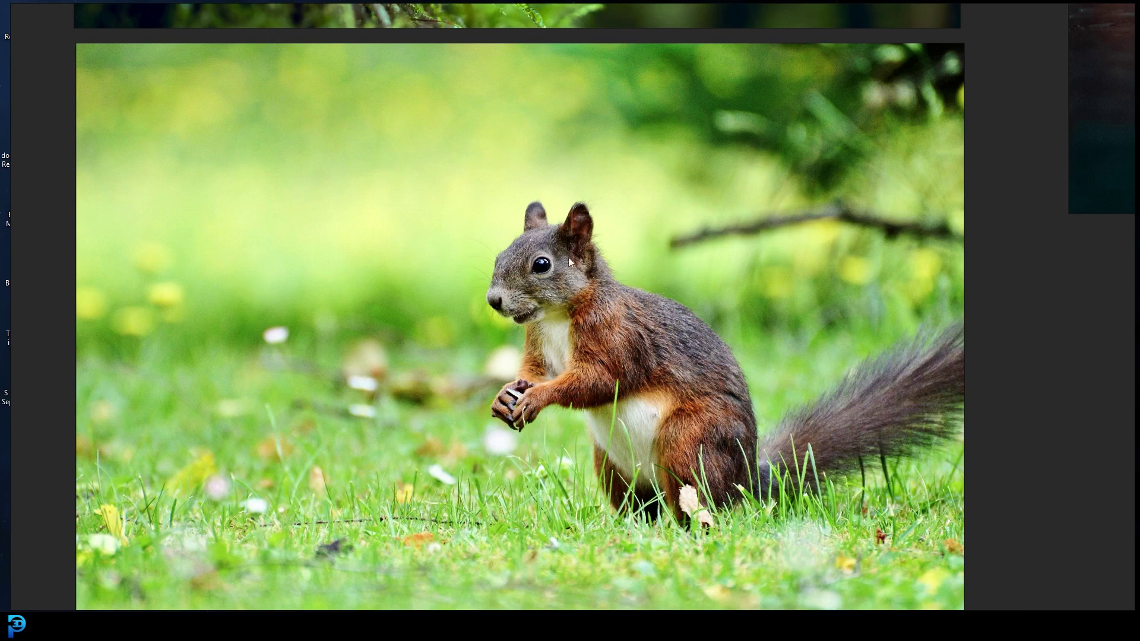
{"action": "scroll", "coordinate": [593, 141], "scroll_direction": "up", "scroll_amount": 3}
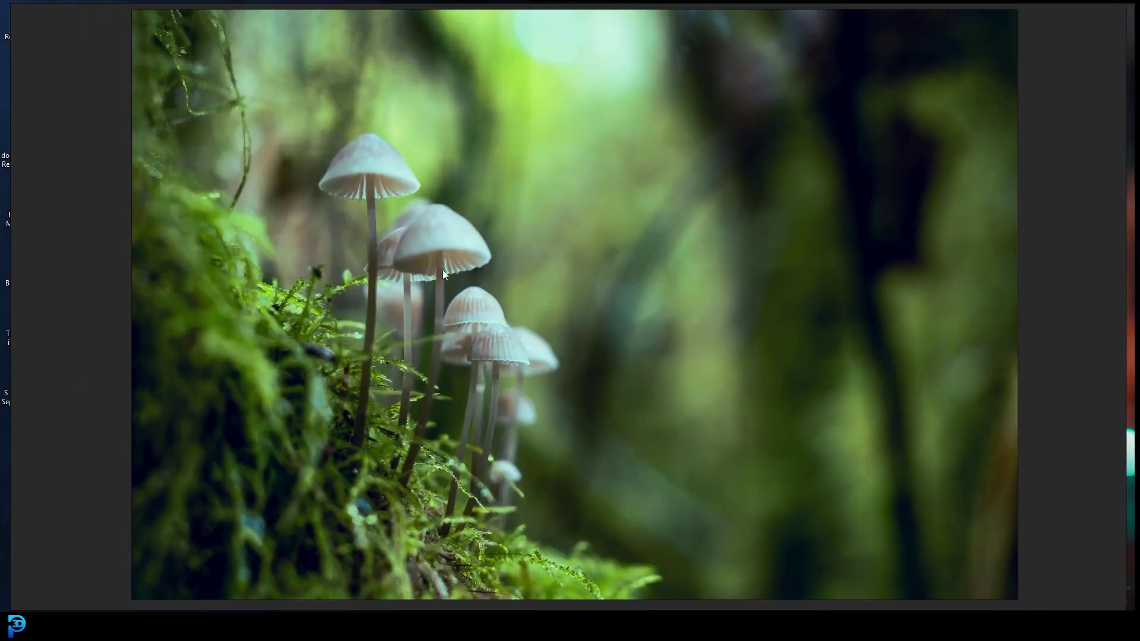
{"action": "scroll", "coordinate": [564, 512], "scroll_direction": "up", "scroll_amount": 3}
{"action": "middle_click_drag", "start_coordinate": [658, 250], "coordinate": [597, 429]}
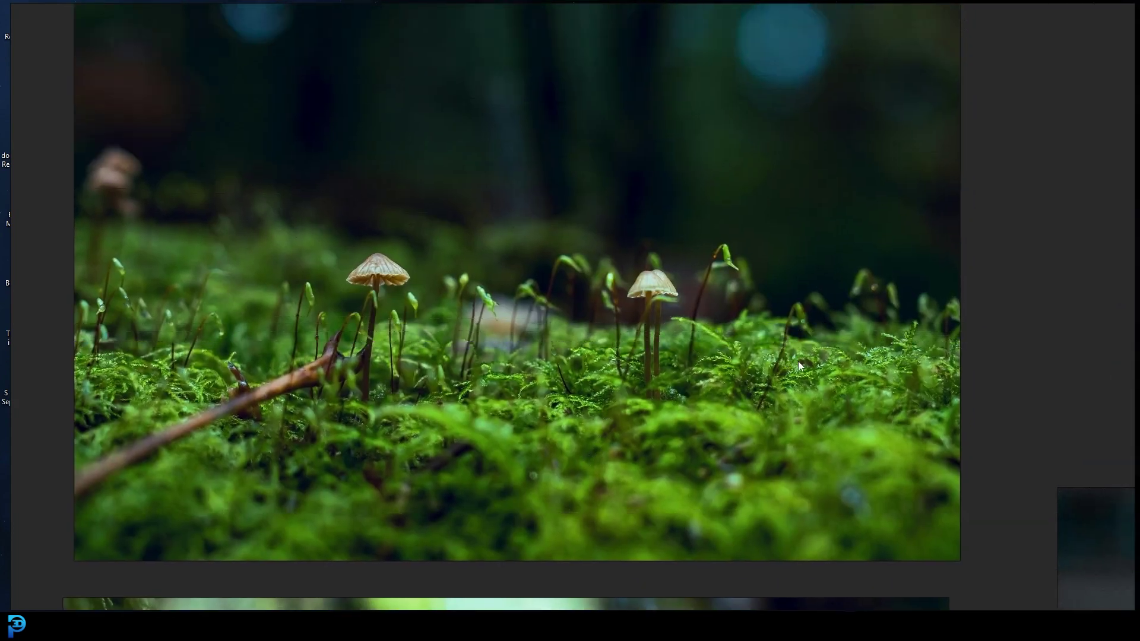
{"action": "middle_click_drag", "start_coordinate": [631, 328], "coordinate": [648, 363]}
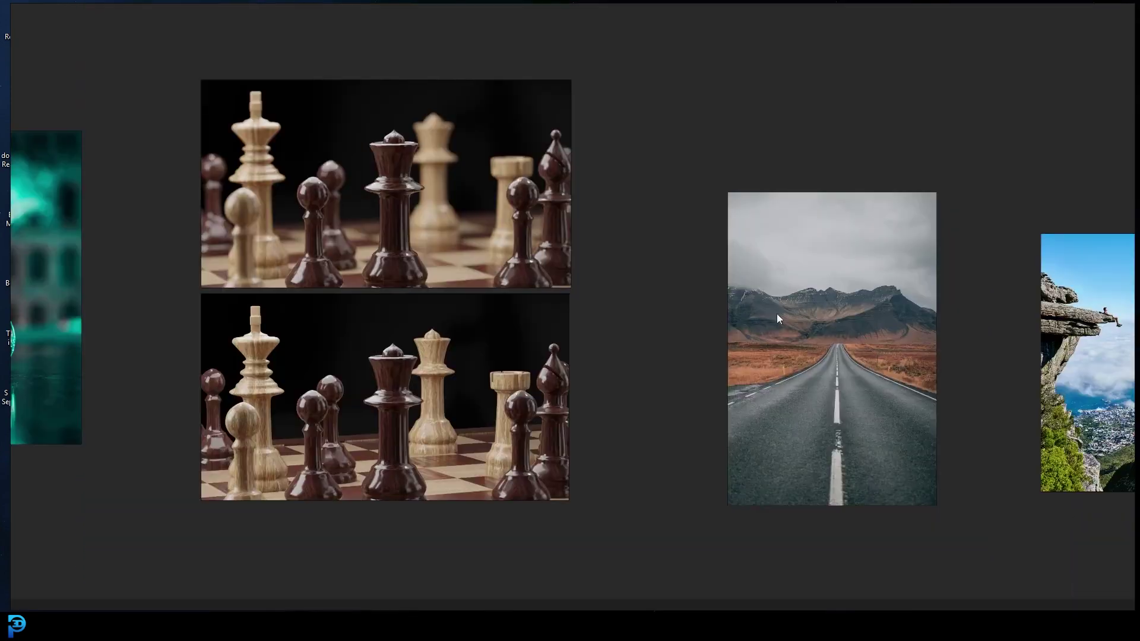
Zoom in on the road photo, then pan to centre the green mountain valley photo.
{"action": "middle_click_drag", "start_coordinate": [777, 314], "coordinate": [625, 250]}
{"action": "scroll", "coordinate": [601, 280], "scroll_direction": "up", "scroll_amount": 3}
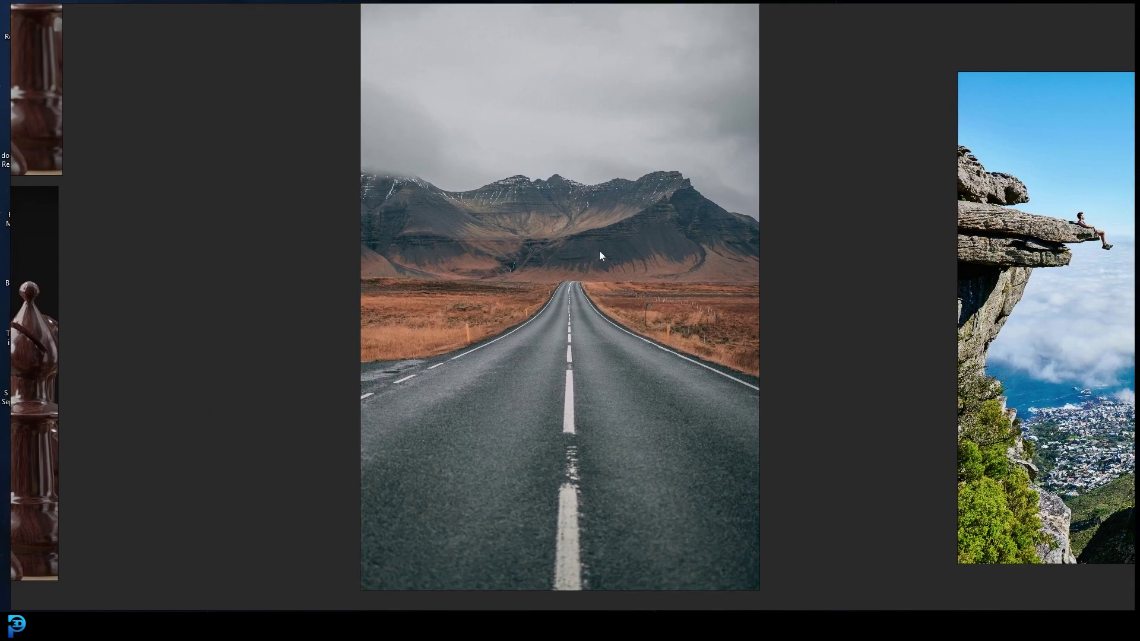
{"action": "scroll", "coordinate": [600, 277], "scroll_direction": "up", "scroll_amount": 1}
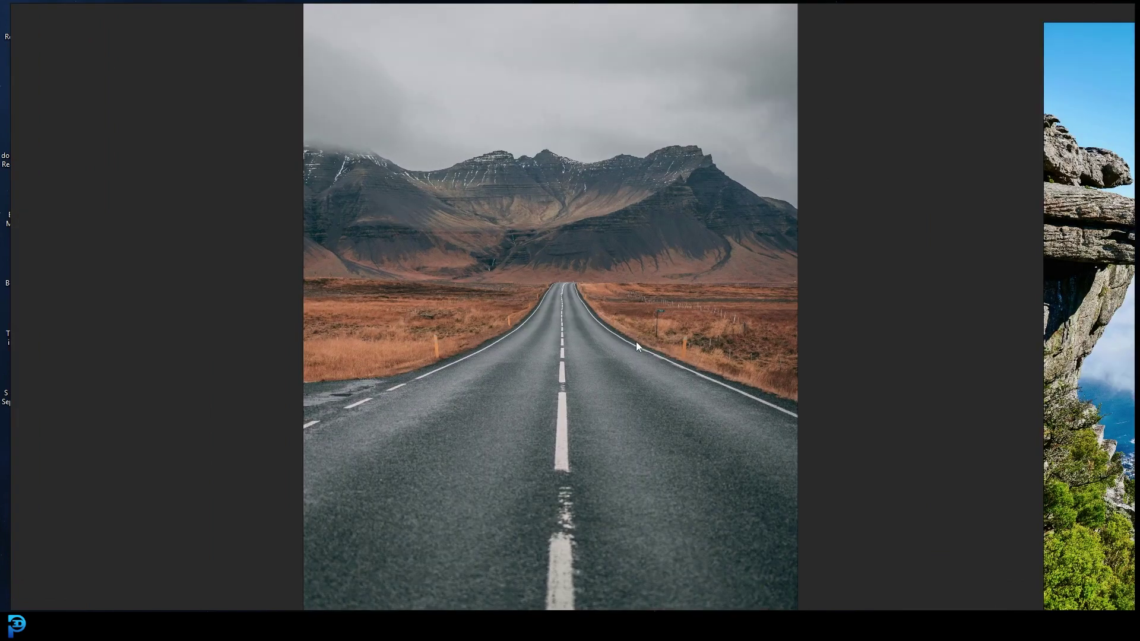
{"action": "scroll", "coordinate": [529, 365], "scroll_direction": "up", "scroll_amount": 2}
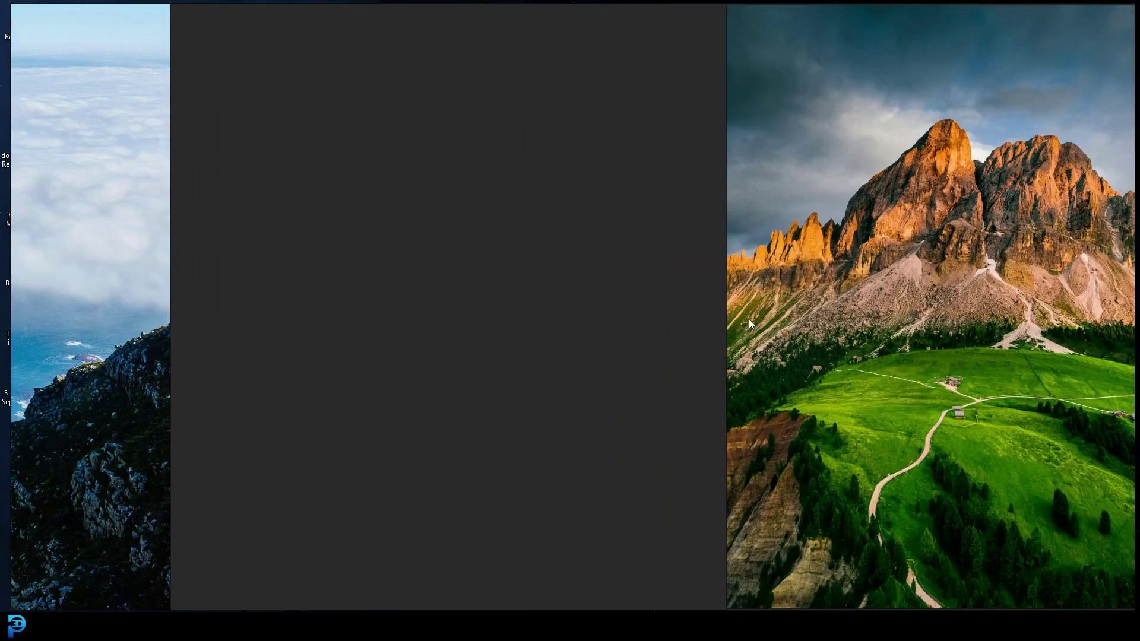
{"action": "left_click_drag", "start_coordinate": [750, 319], "coordinate": [328, 305]}
{"action": "scroll", "coordinate": [332, 309], "scroll_direction": "up", "scroll_amount": 2}
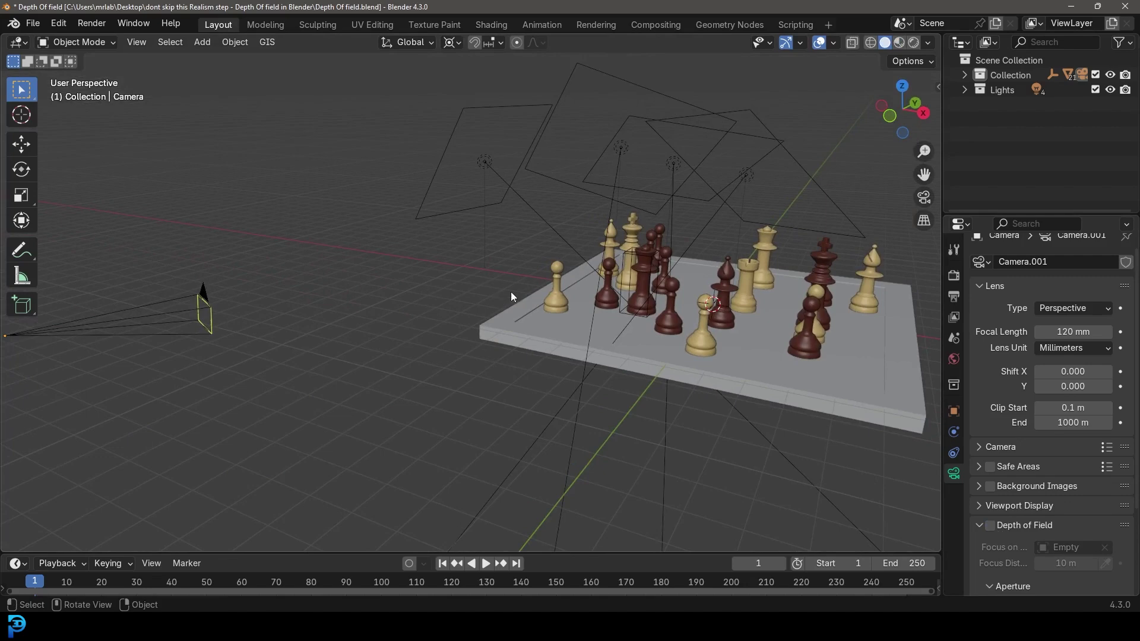
Select the camera and set its focal length to 55 mm.
{"action": "middle_click_drag", "start_coordinate": [615, 211], "coordinate": [622, 221]}
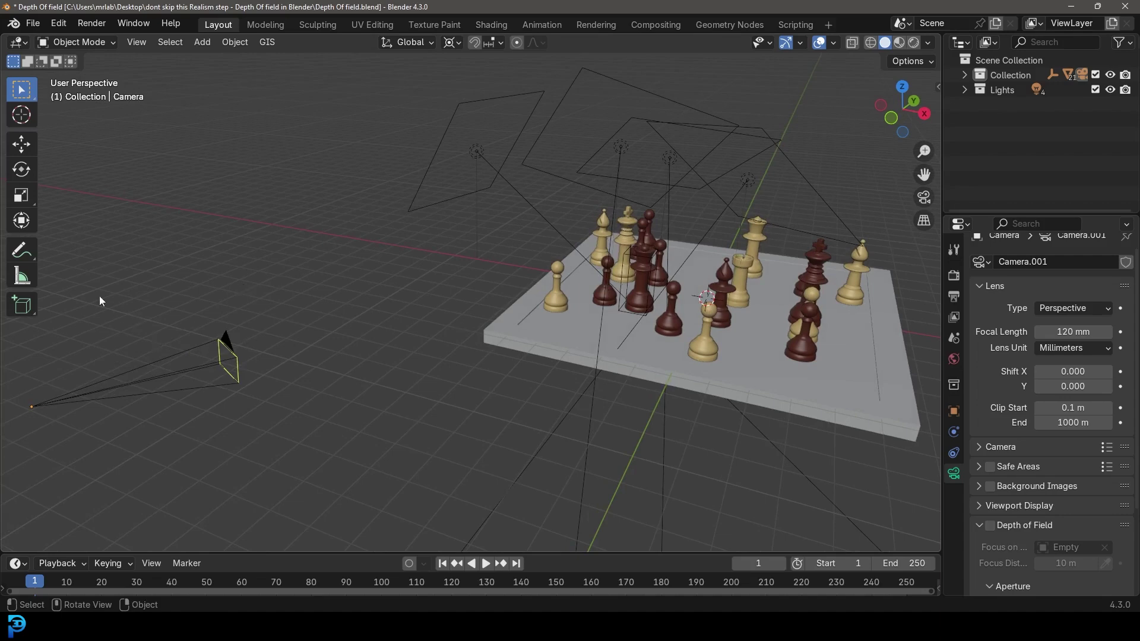
{"action": "left_click", "coordinate": [149, 366]}
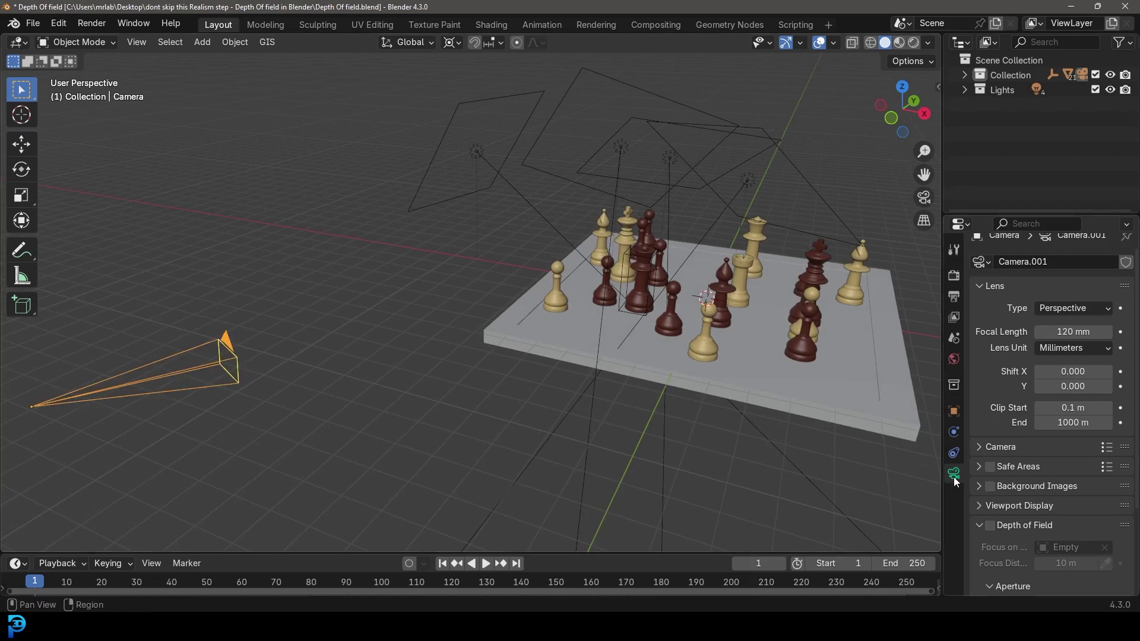
{"action": "left_click", "coordinate": [1079, 333]}
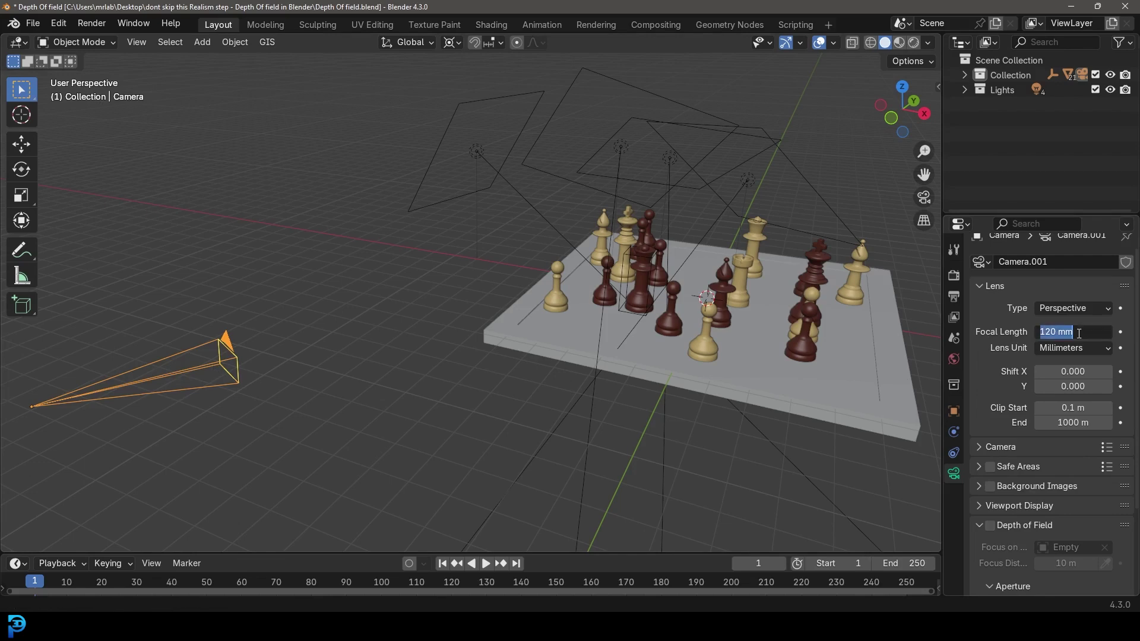
{"action": "type", "text": "55"}
{"action": "key", "text": "Return"}
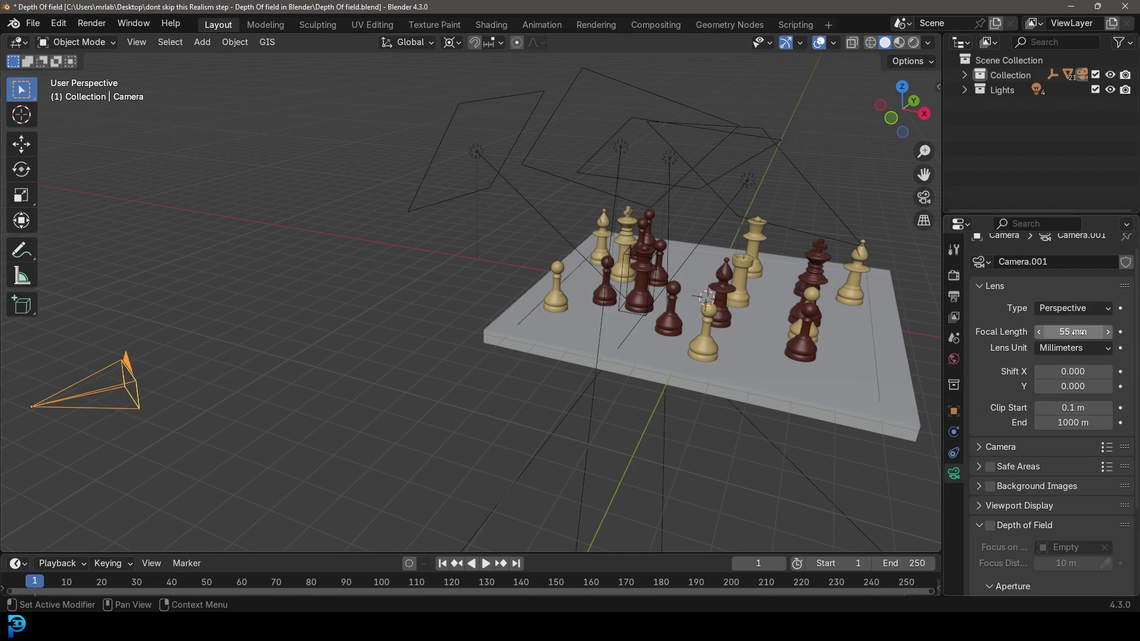
Look through the camera with Numpad 0 and change the focal length to 100 mm.
{"action": "key", "text": "KP_0"}
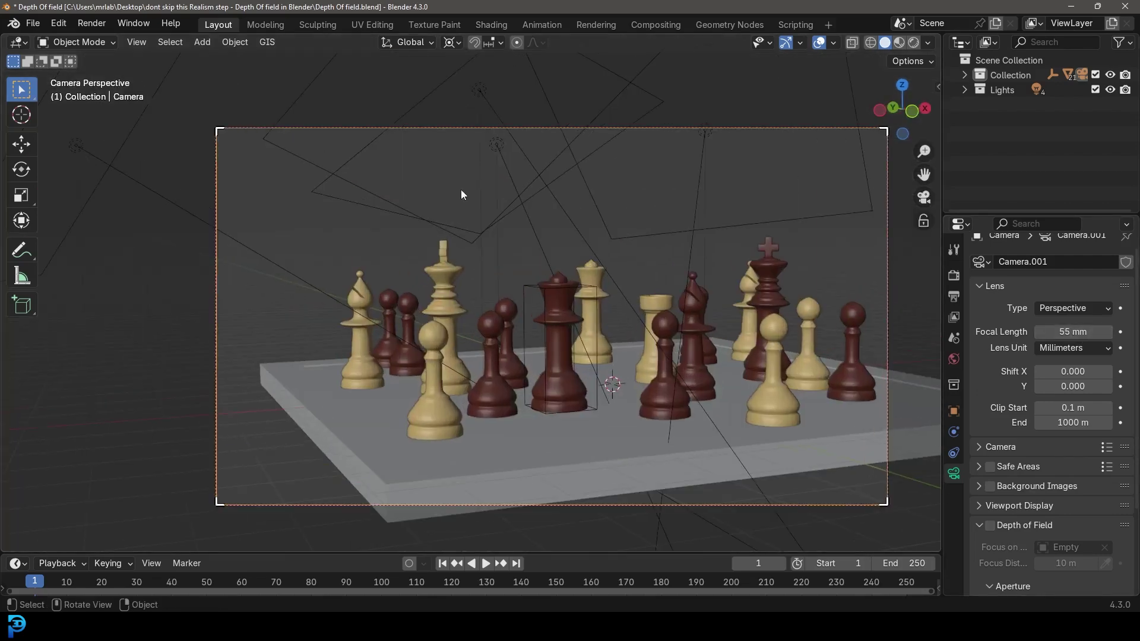
{"action": "left_click", "coordinate": [1069, 332]}
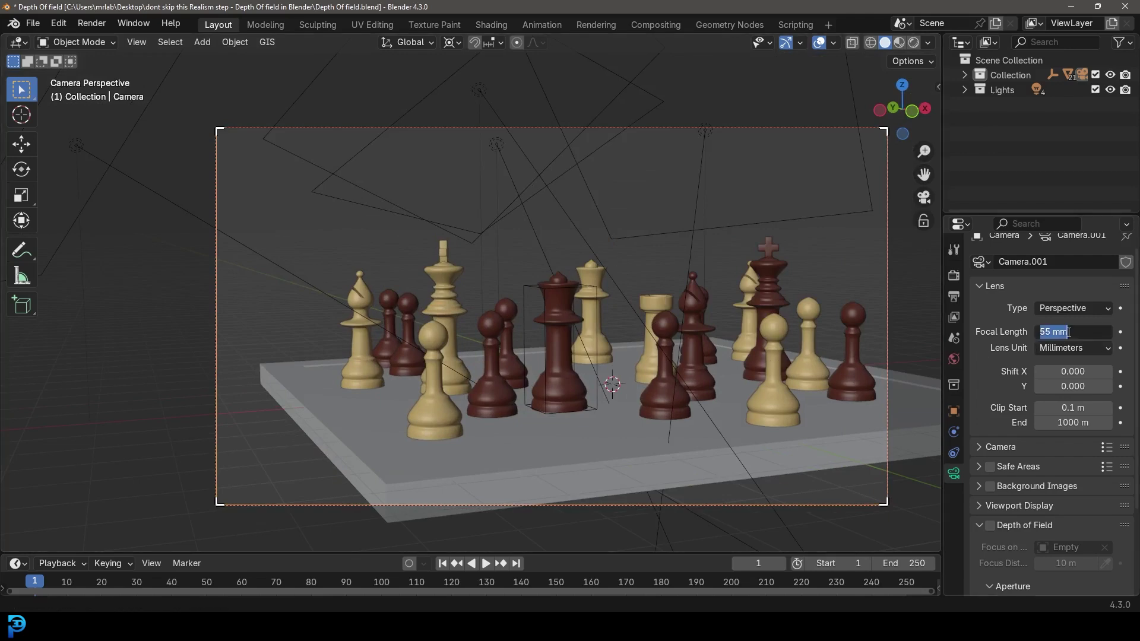
{"action": "type", "text": "100"}
{"action": "key", "text": "Return"}
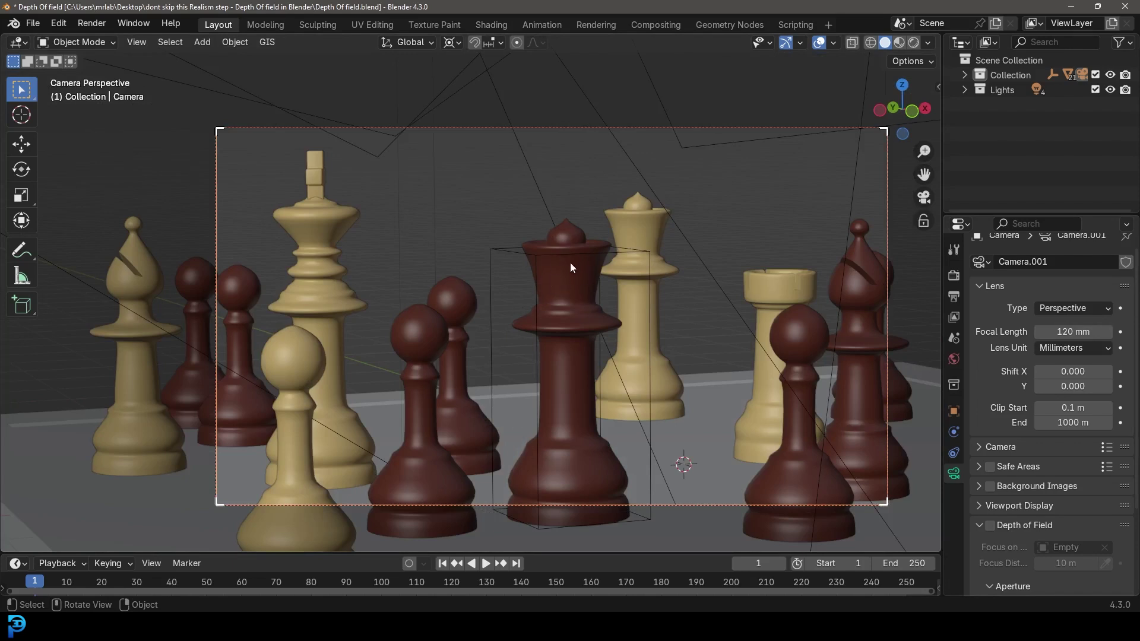
Switch the viewport to rendered shading, enable the camera's Depth of Field and clear its focus object.
{"action": "key", "text": "z"}
{"action": "left_click", "coordinate": [568, 180]}
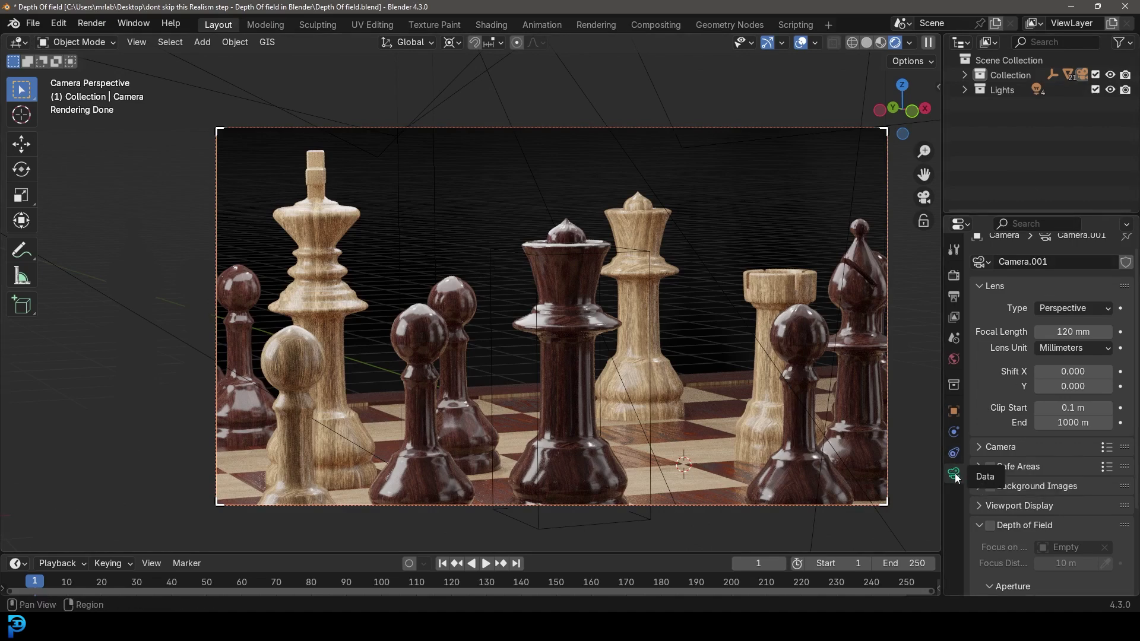
{"action": "scroll", "coordinate": [1013, 488], "scroll_direction": "down", "scroll_amount": 2}
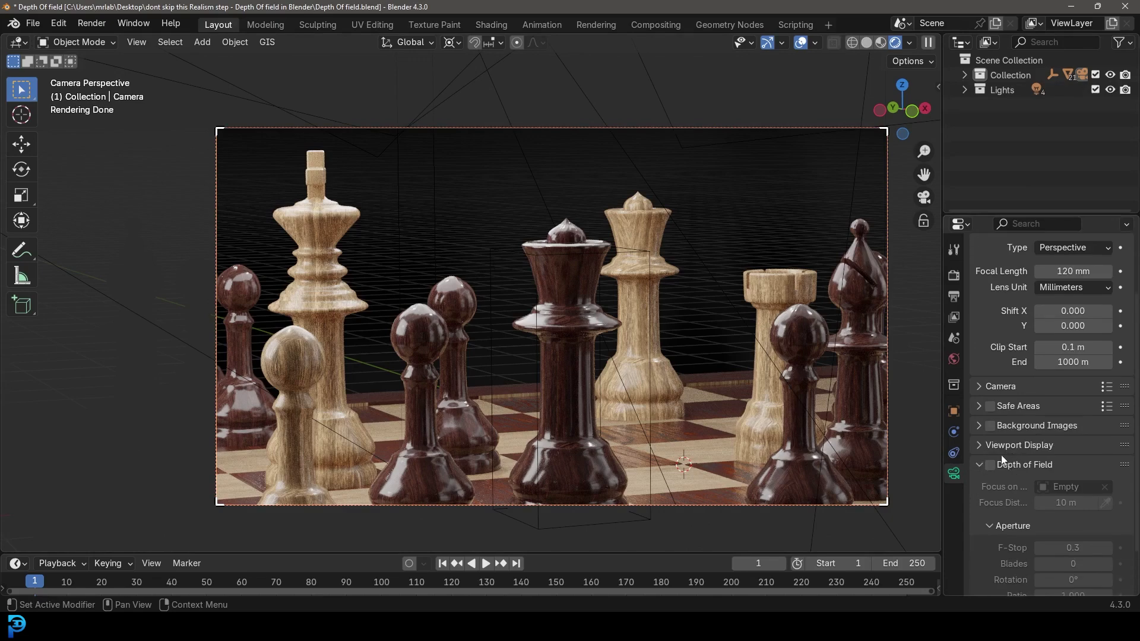
{"action": "scroll", "coordinate": [1003, 468], "scroll_direction": "down", "scroll_amount": 1}
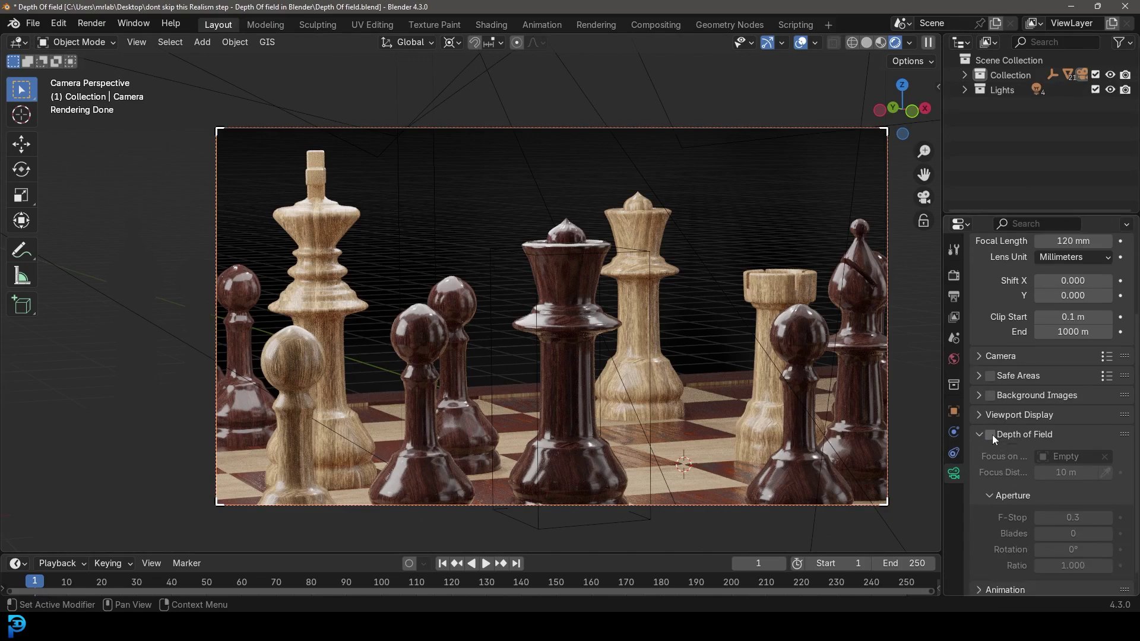
{"action": "left_click", "coordinate": [991, 434]}
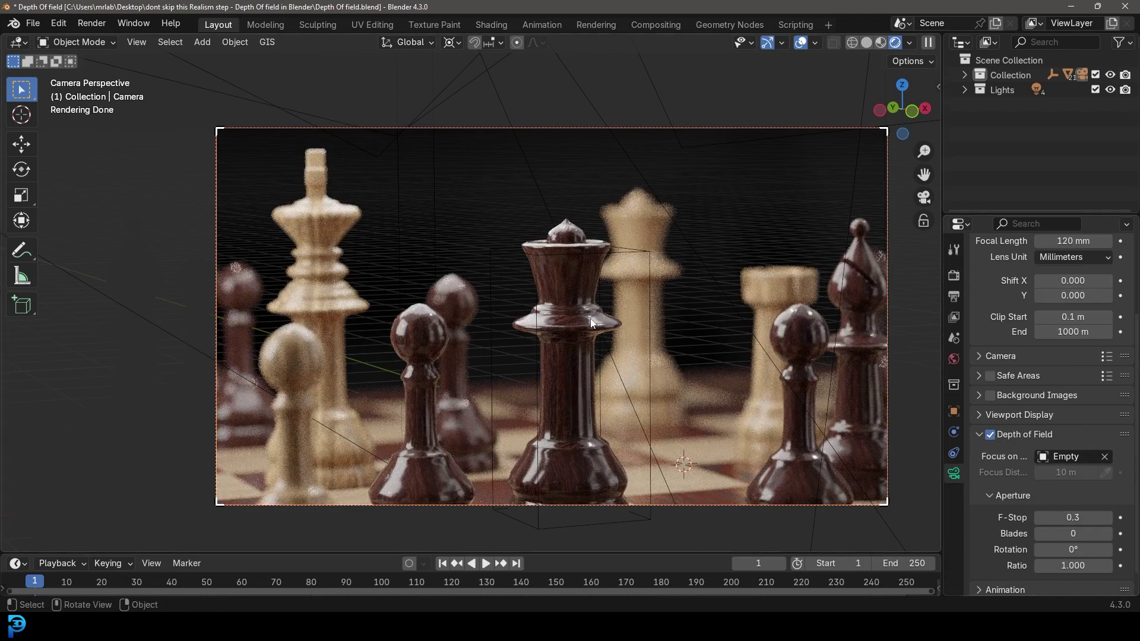
{"action": "left_click", "coordinate": [1105, 457]}
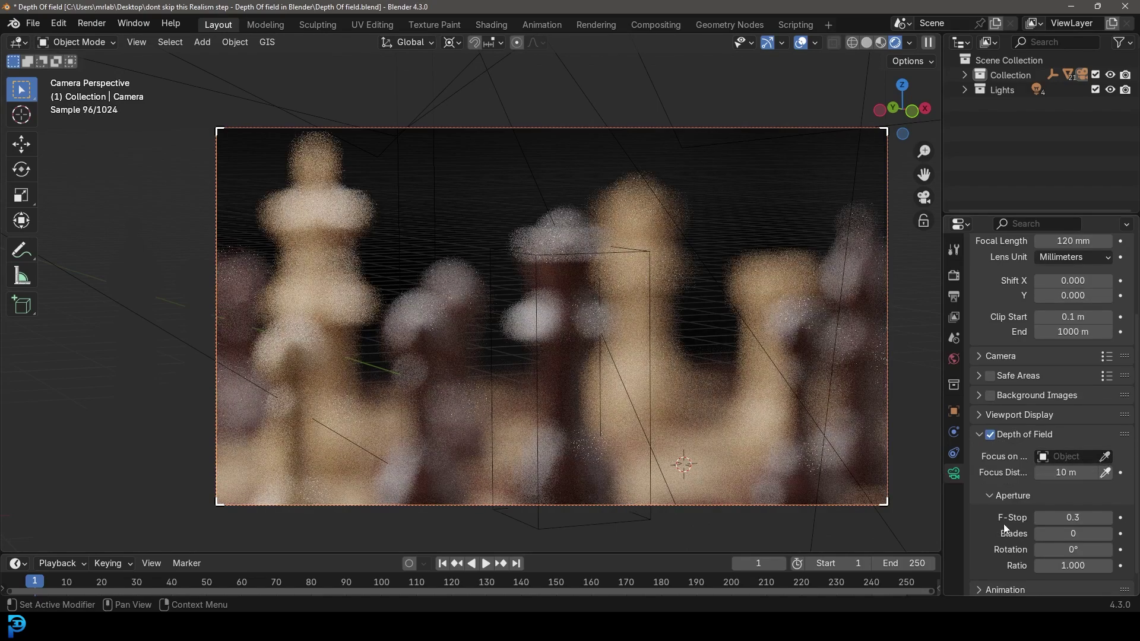
Set the camera's F-Stop to 1.0.
{"action": "left_click", "coordinate": [1073, 519]}
{"action": "type", "text": "1"}
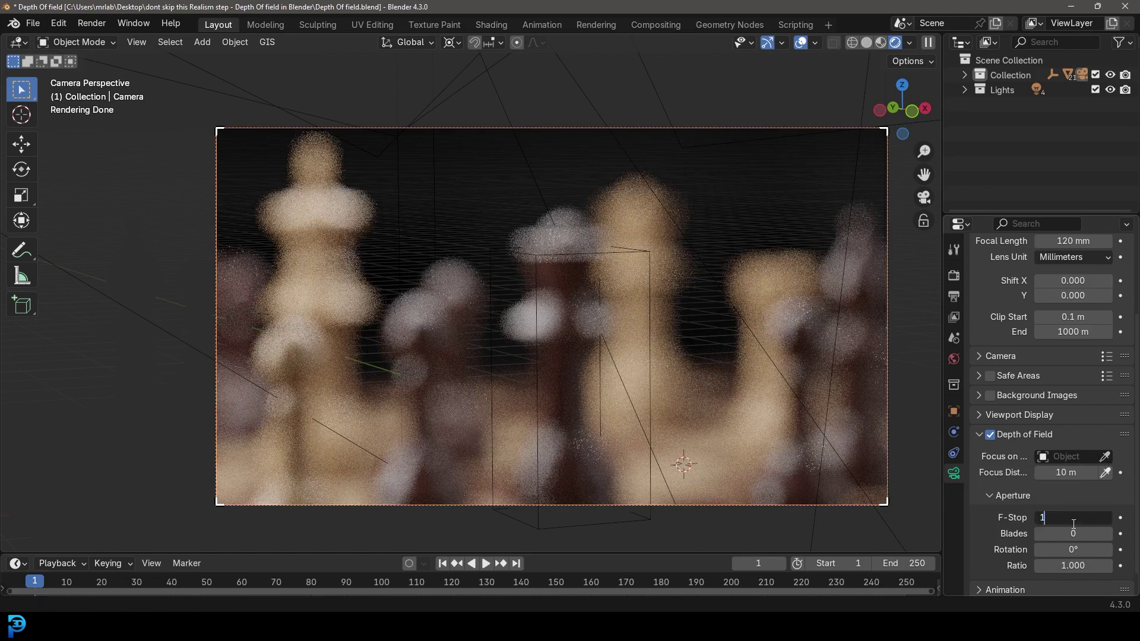
{"action": "key", "text": "Return"}
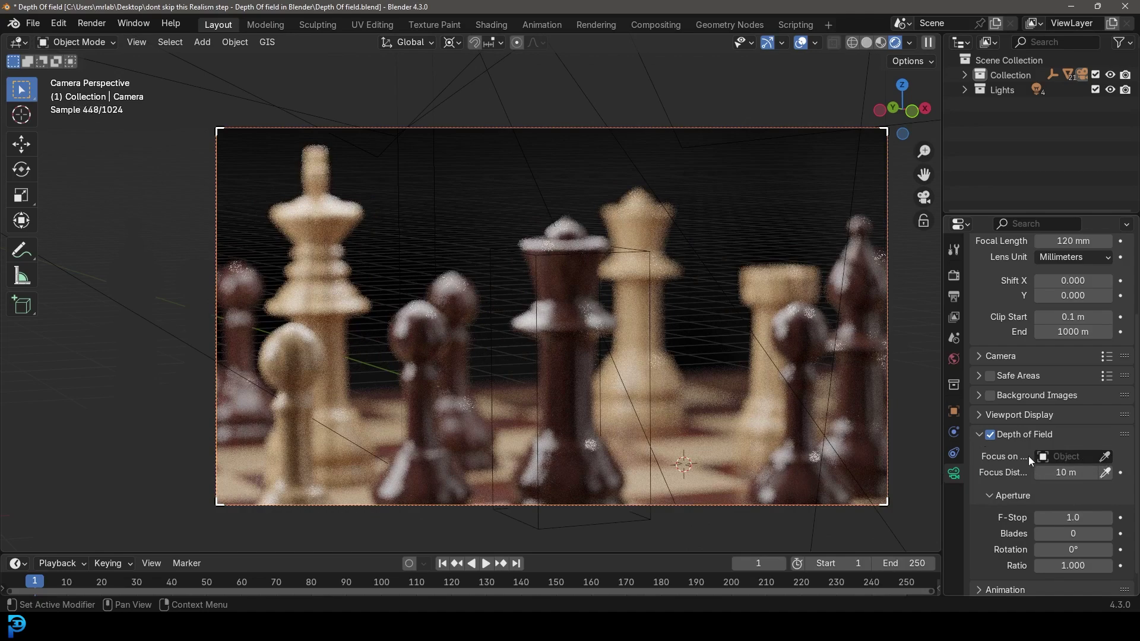
Widen the Properties editor and pick the dark queen, Circle.002, as the focus object.
{"action": "left_click_drag", "start_coordinate": [943, 456], "coordinate": [866, 456]}
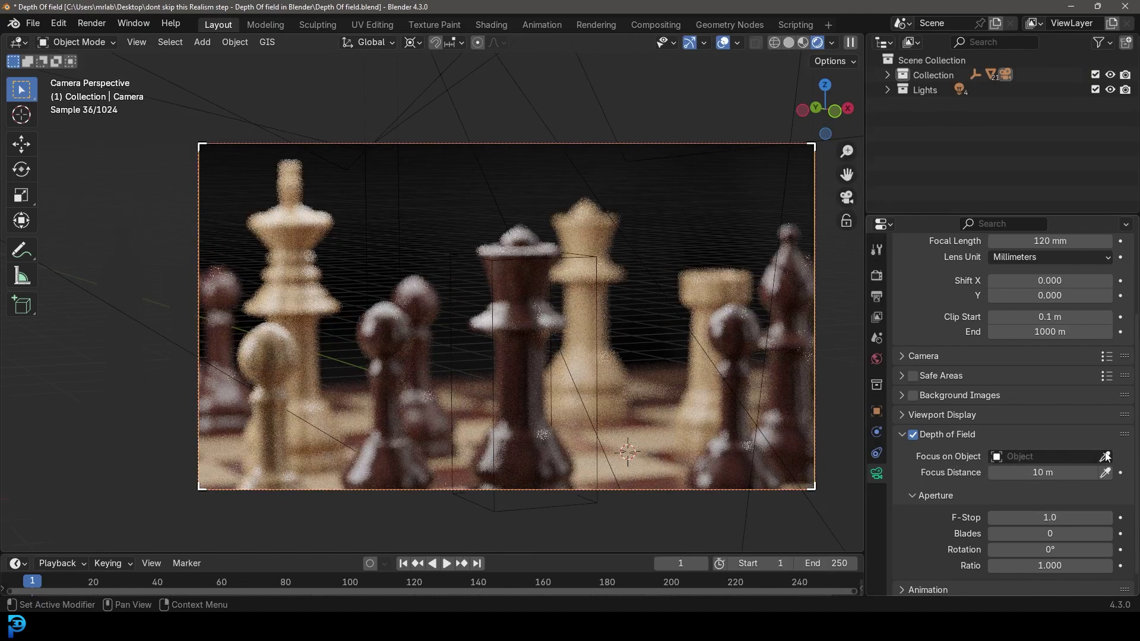
{"action": "left_click", "coordinate": [1106, 456]}
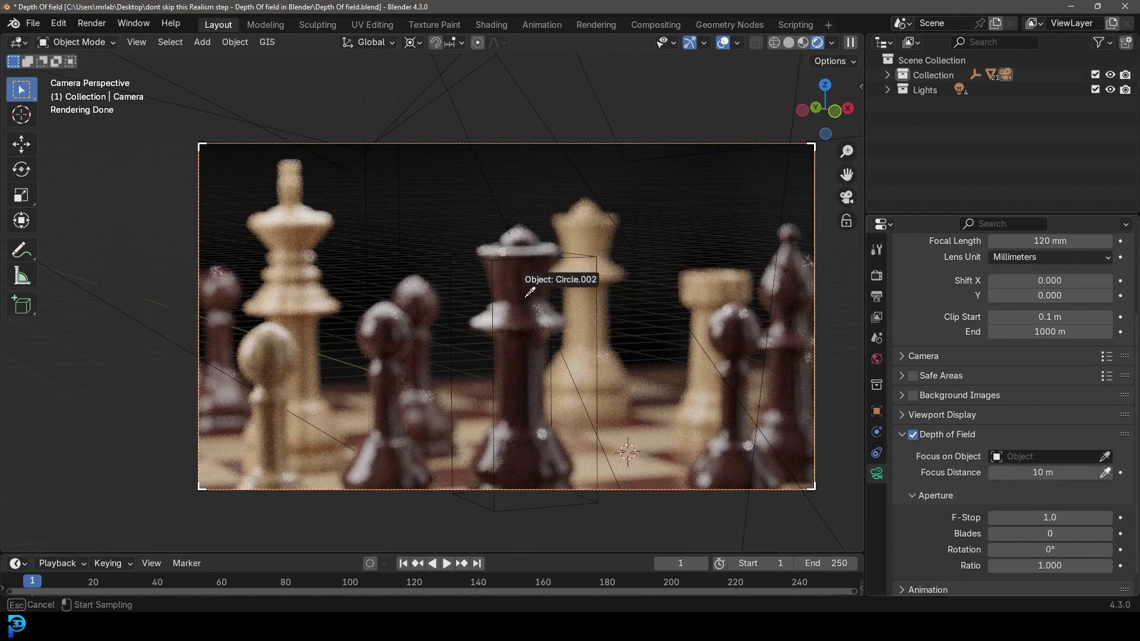
{"action": "left_click", "coordinate": [530, 292]}
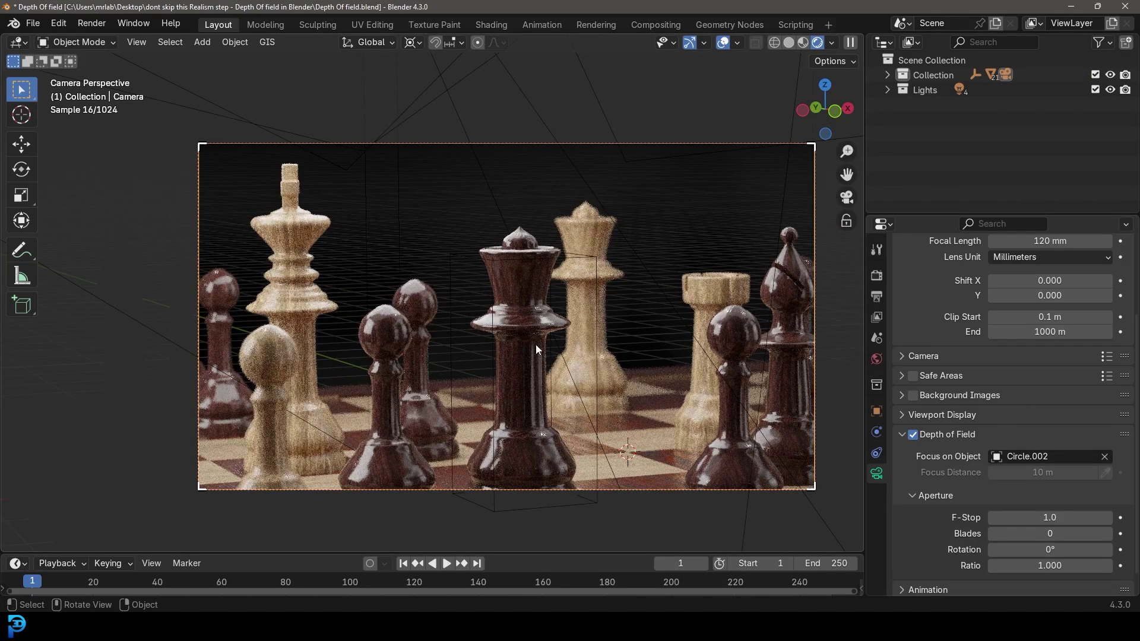
{"action": "left_click", "coordinate": [1048, 458]}
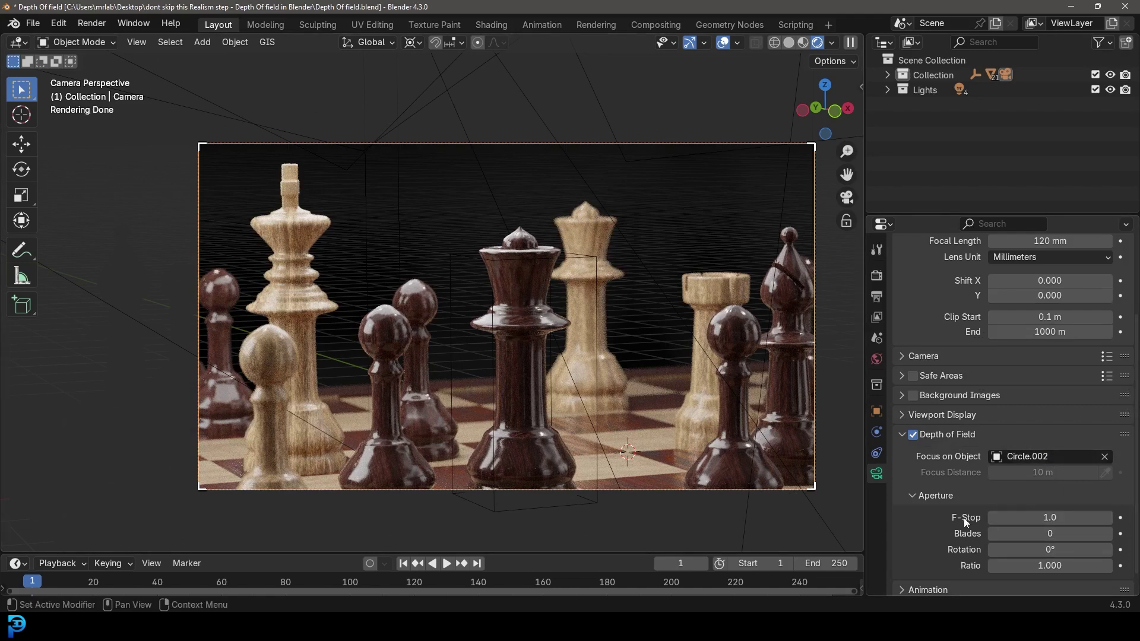
Set the F-Stop to 2.0, then lower it further to 0.1.
{"action": "left_click", "coordinate": [1053, 518]}
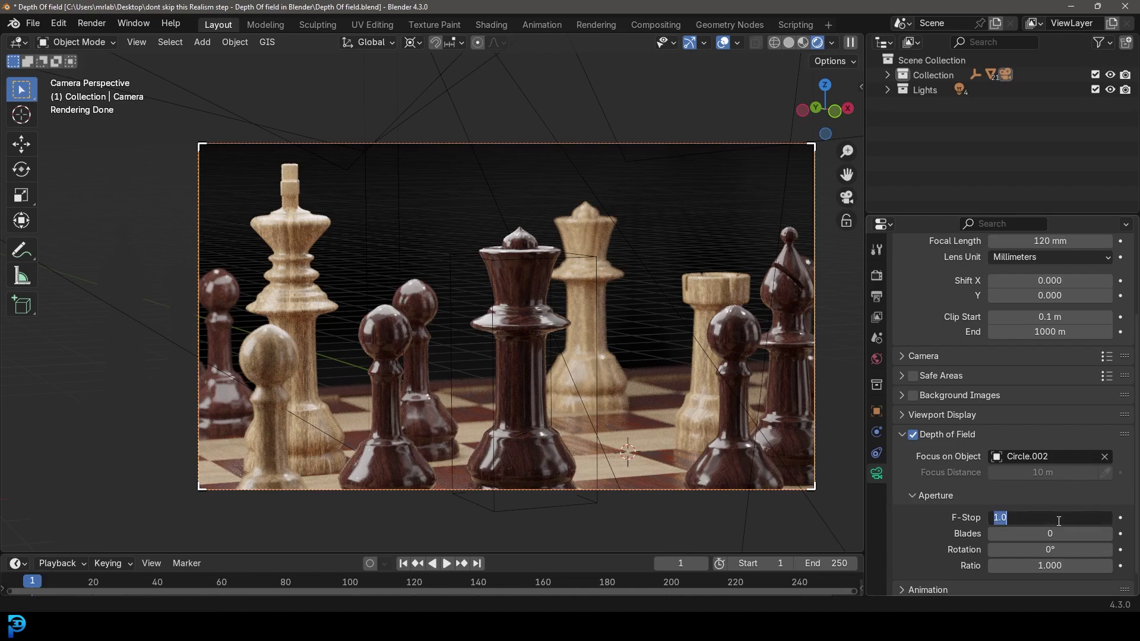
{"action": "type", "text": "2"}
{"action": "key", "text": "Return"}
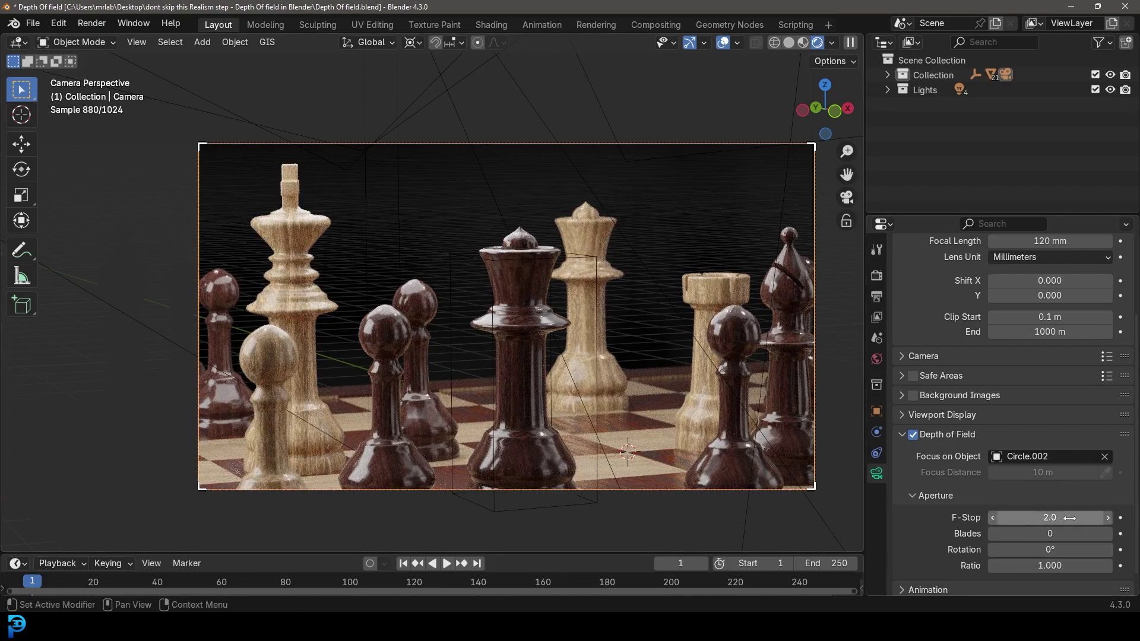
{"action": "left_click", "coordinate": [1070, 519]}
{"action": "type", "text": "0.1"}
{"action": "key", "text": "Return"}
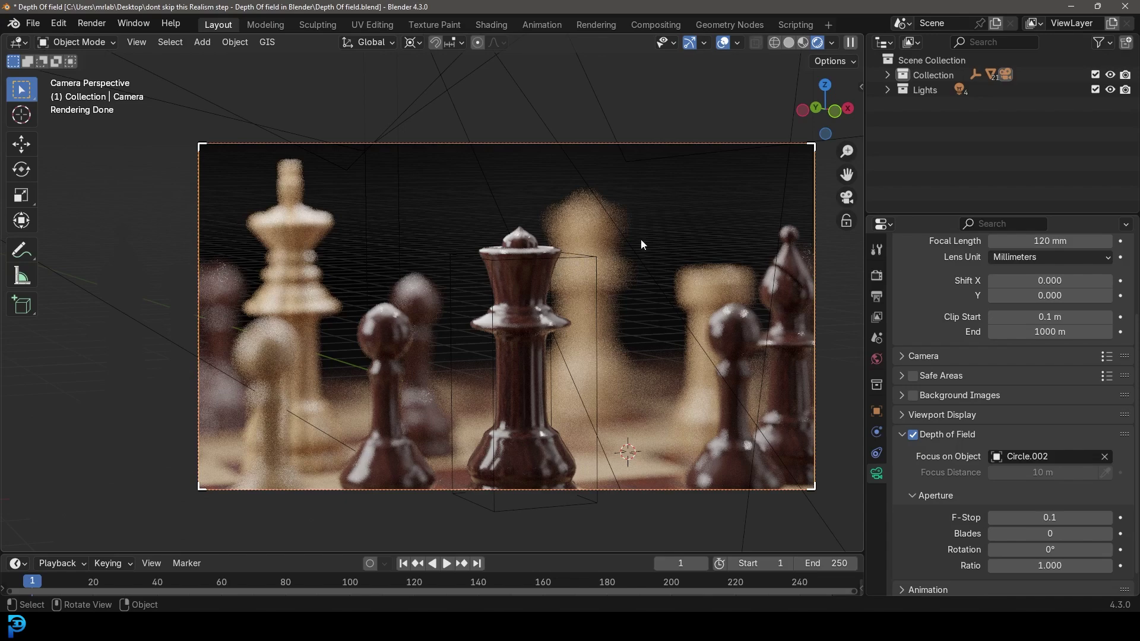
Switch to solid shading, add a Cube empty and move it onto the dark queen.
{"action": "key", "text": "z"}
{"action": "left_click", "coordinate": [711, 251]}
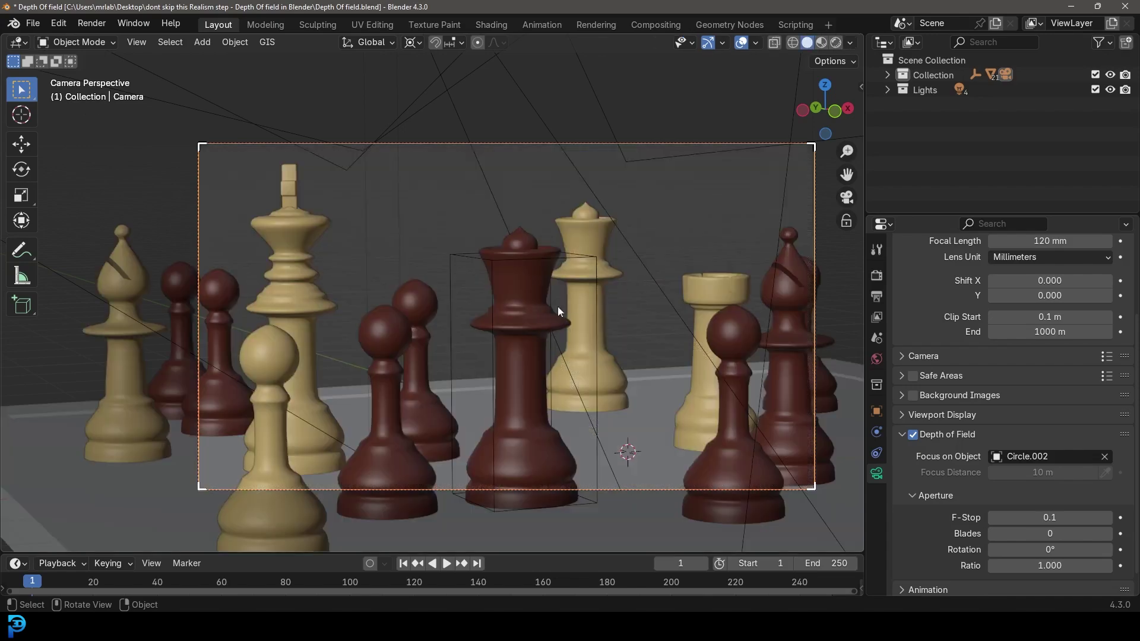
{"action": "key", "text": "shift+a"}
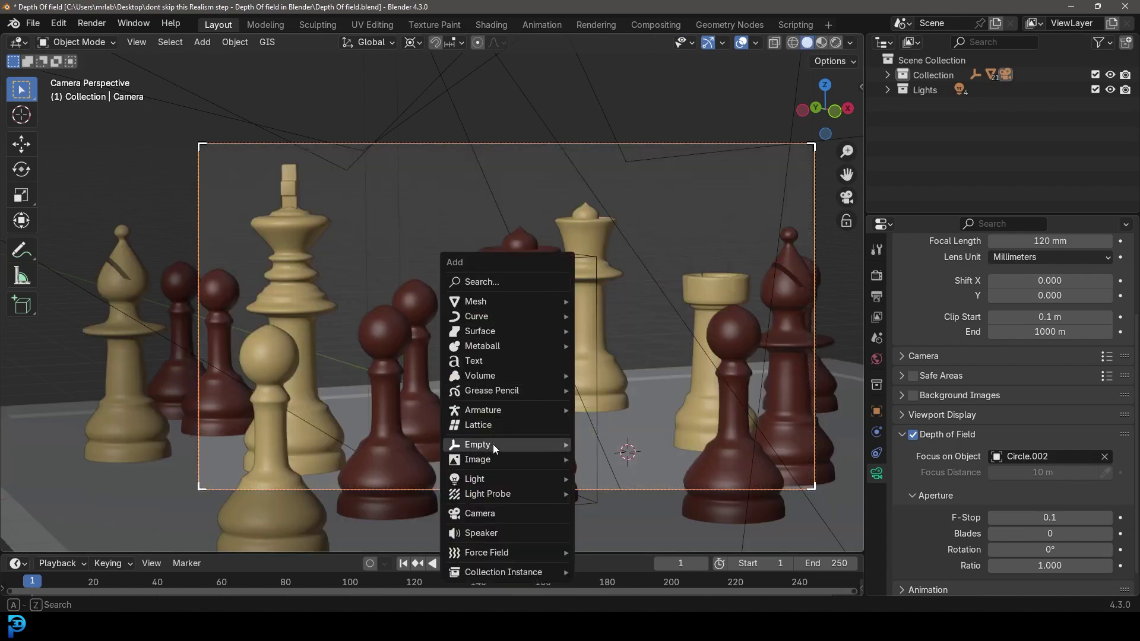
{"action": "mouse_move", "coordinate": [493, 445]}
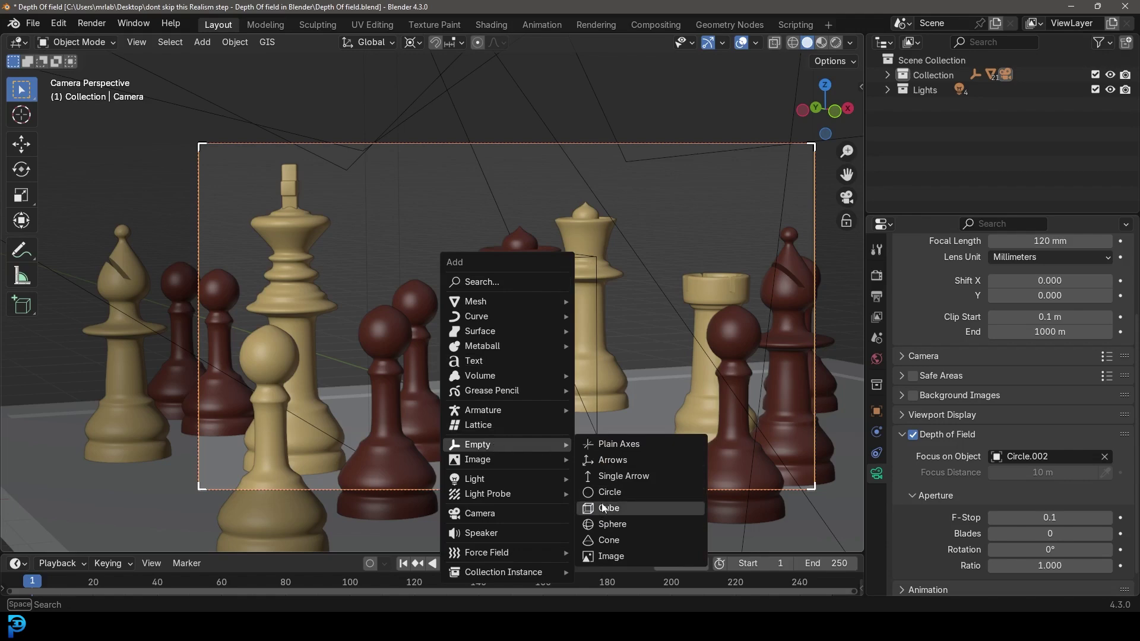
{"action": "left_click", "coordinate": [624, 508]}
{"action": "middle_click_drag", "start_coordinate": [639, 469], "coordinate": [464, 317]}
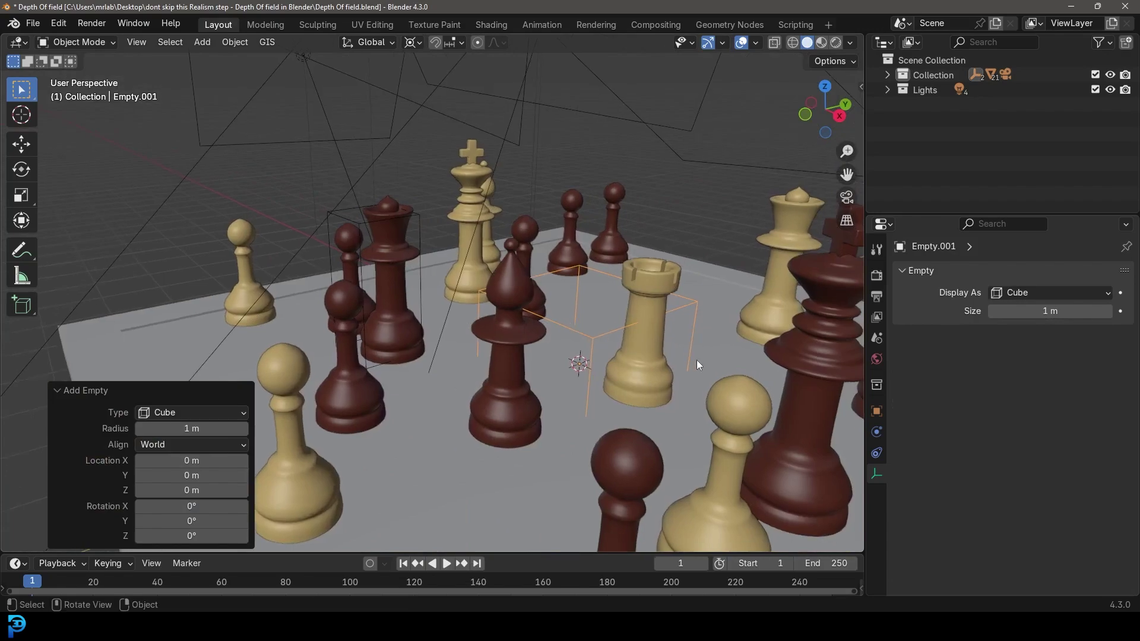
{"action": "key", "text": "g"}
{"action": "left_click", "coordinate": [398, 250]}
{"action": "middle_click_drag", "start_coordinate": [398, 251], "coordinate": [432, 304]}
{"action": "key", "text": "g"}
{"action": "left_click", "coordinate": [464, 380]}
Delete the larger Empty.001, keeping the smaller empty selected around the queen.
{"action": "scroll", "coordinate": [433, 305], "scroll_direction": "up", "scroll_amount": 4}
{"action": "left_click", "coordinate": [512, 243]}
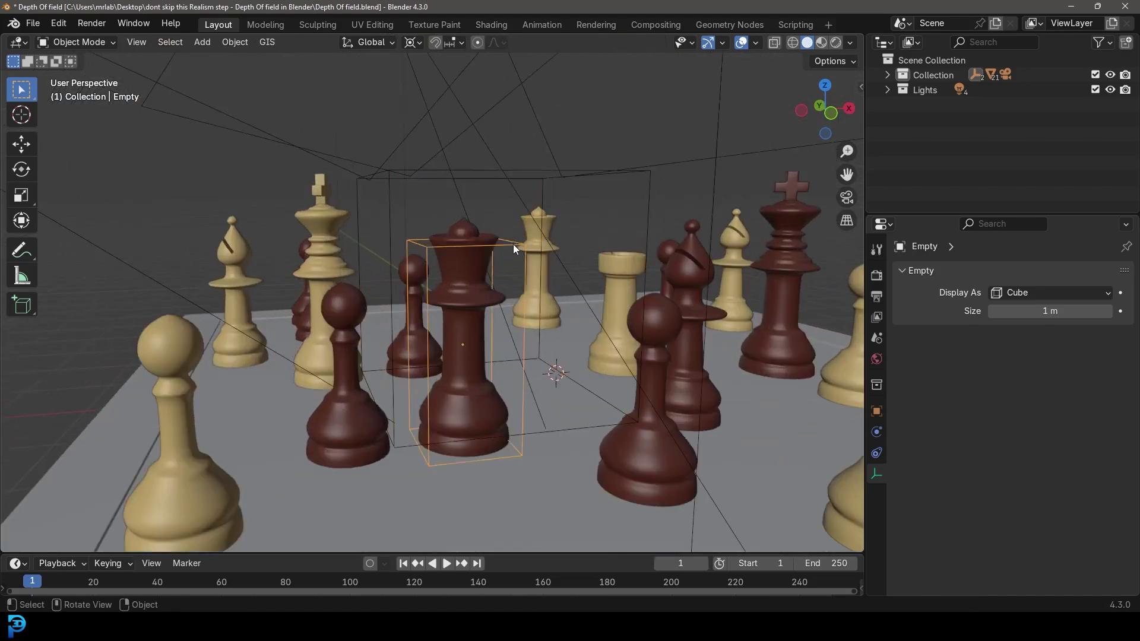
{"action": "key", "text": "g"}
{"action": "key", "text": "Escape"}
{"action": "left_click", "coordinate": [544, 169]}
{"action": "key", "text": "x"}
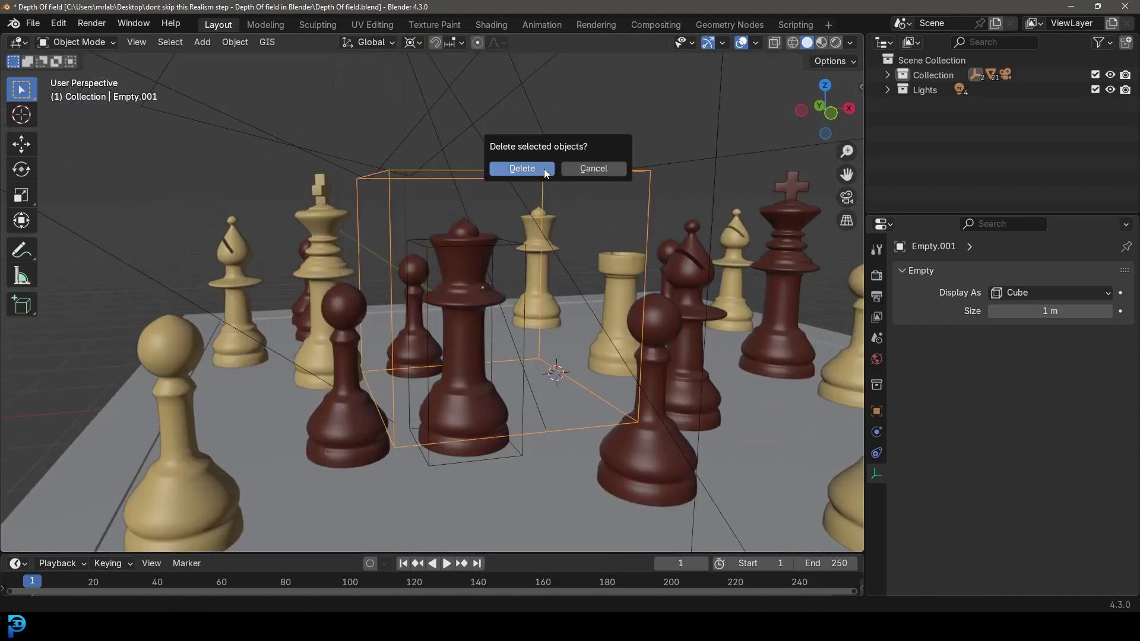
{"action": "left_click", "coordinate": [545, 169]}
{"action": "left_click", "coordinate": [487, 251]}
{"action": "middle_click_drag", "start_coordinate": [487, 251], "coordinate": [512, 300]}
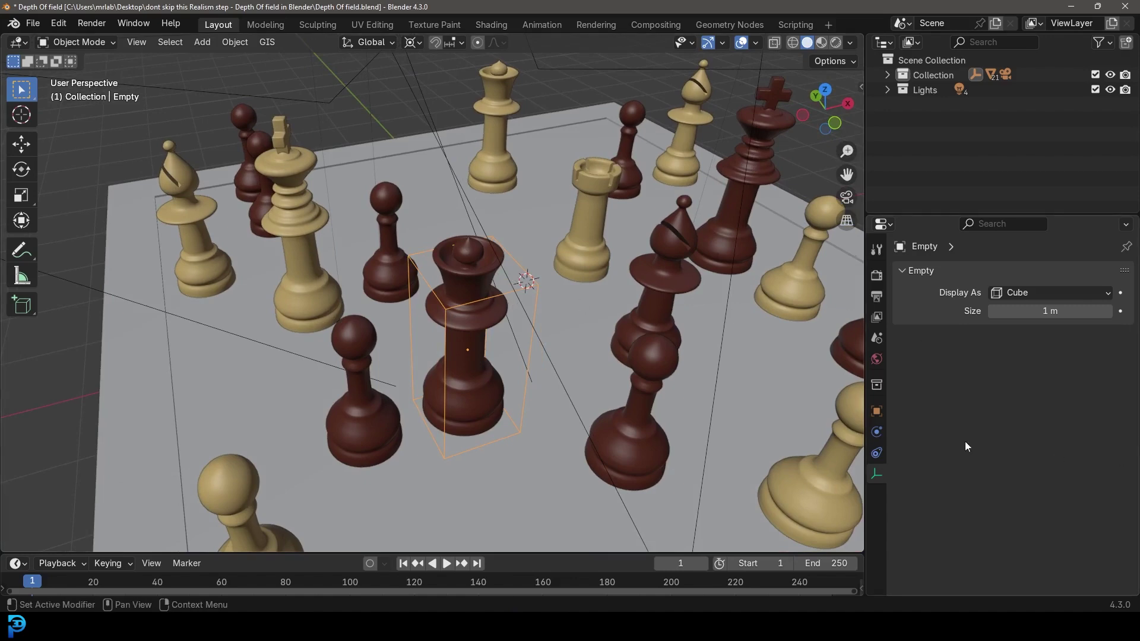
Rename the empty to 'focus' in its Object properties.
{"action": "left_click", "coordinate": [877, 411]}
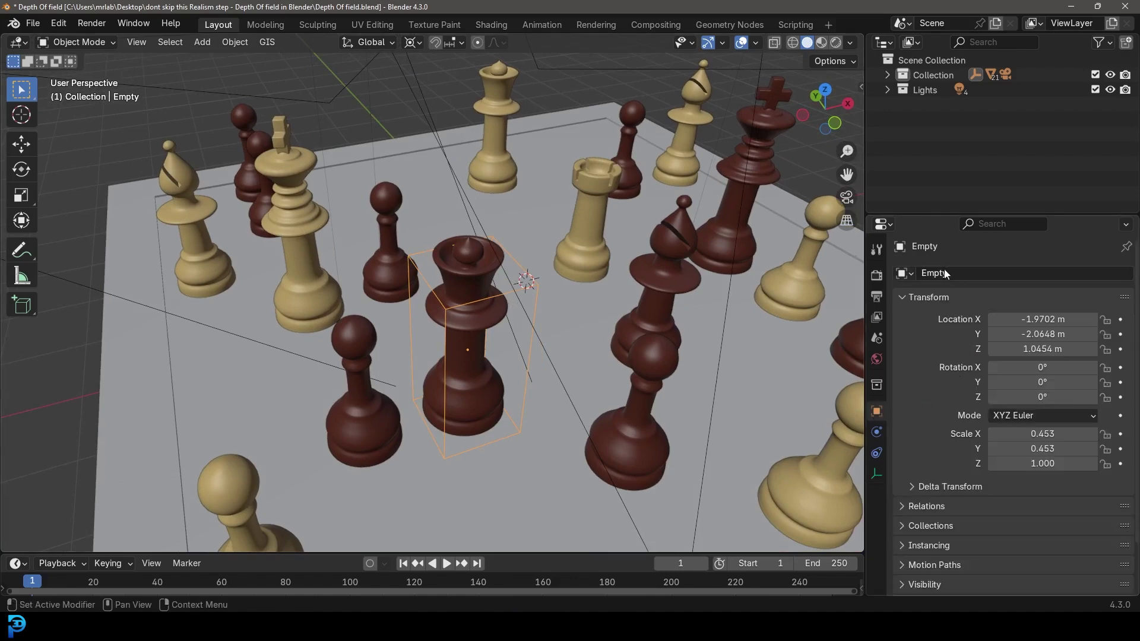
{"action": "left_click", "coordinate": [945, 272]}
{"action": "type", "text": "focus"}
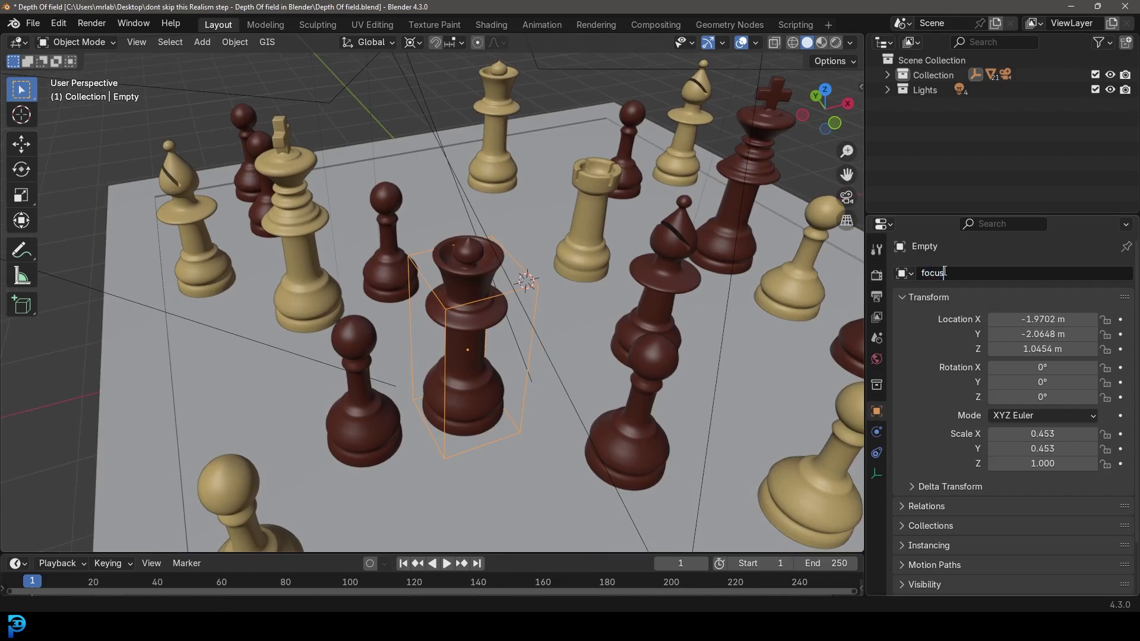
{"action": "key", "text": "Return"}
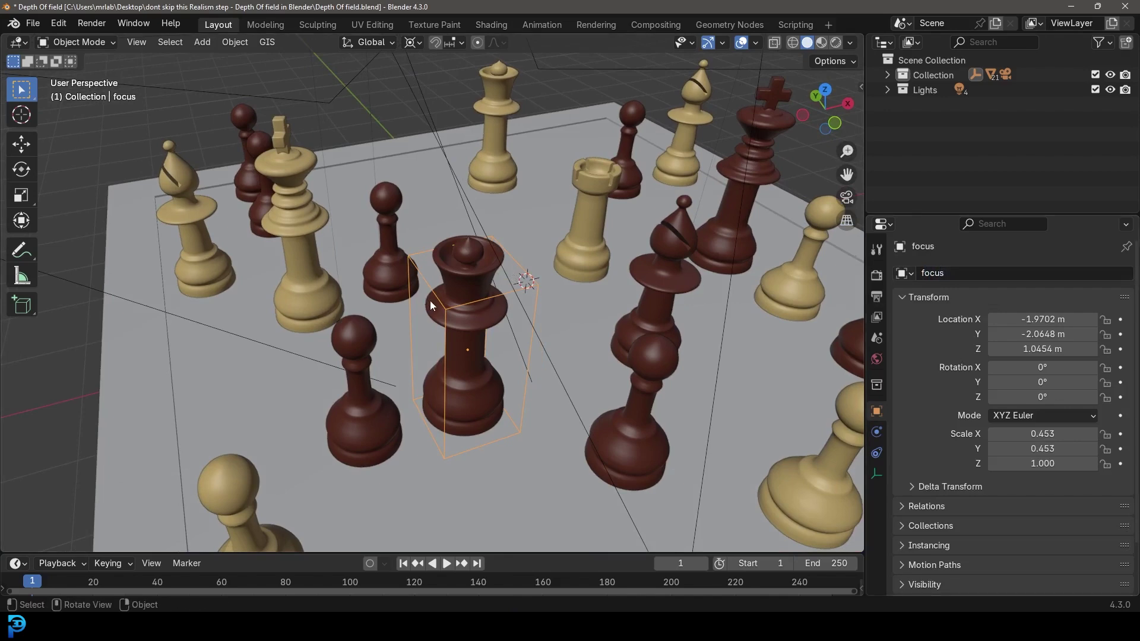
Select the camera and set its Depth of Field focus object to 'focus'.
{"action": "key", "text": "KP_0"}
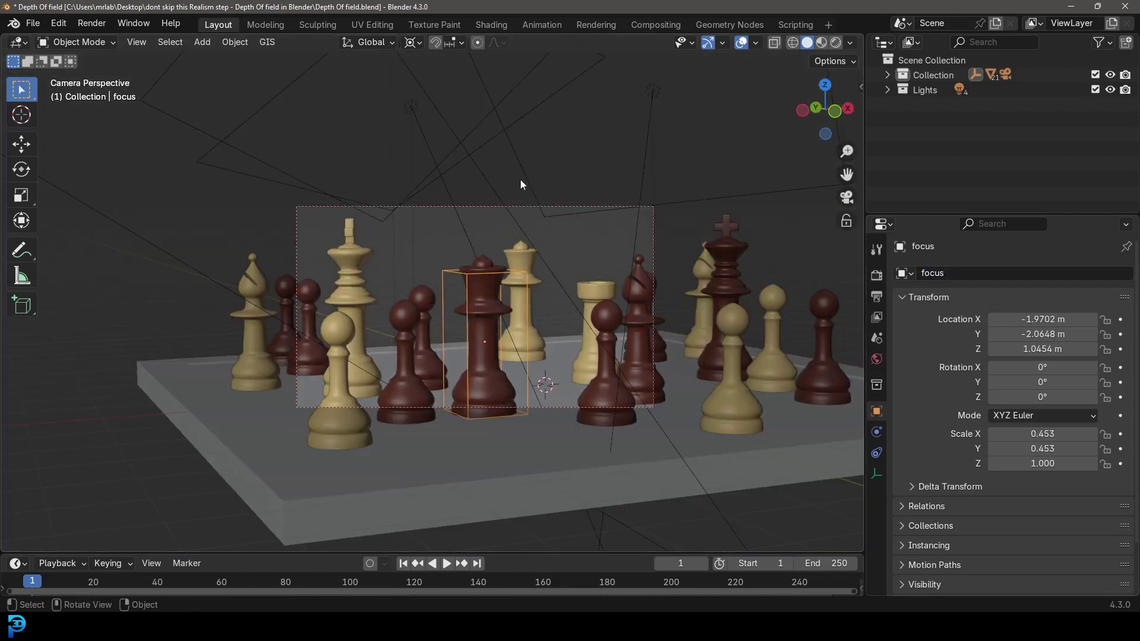
{"action": "left_click", "coordinate": [480, 206]}
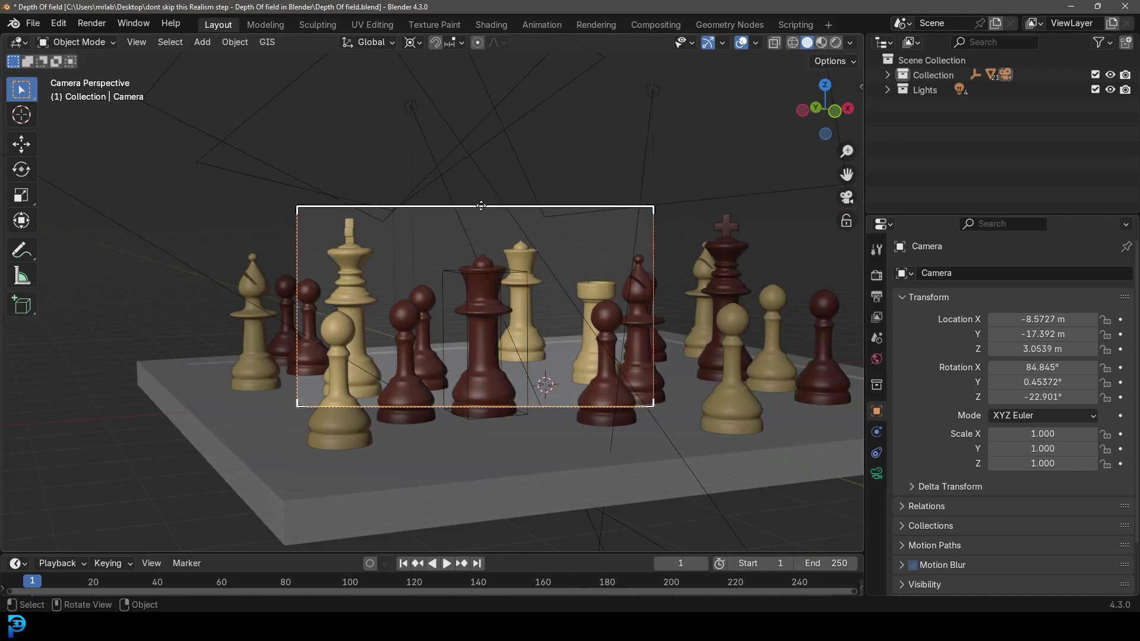
{"action": "left_click", "coordinate": [877, 474]}
{"action": "scroll", "coordinate": [926, 372], "scroll_direction": "down", "scroll_amount": 4}
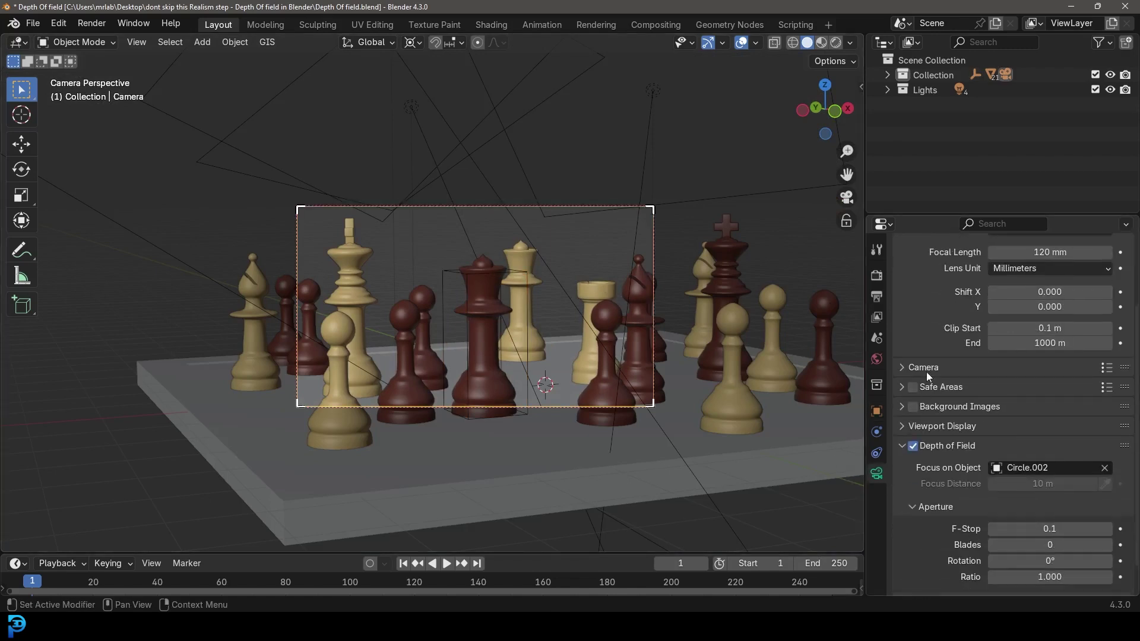
{"action": "left_click", "coordinate": [1036, 469]}
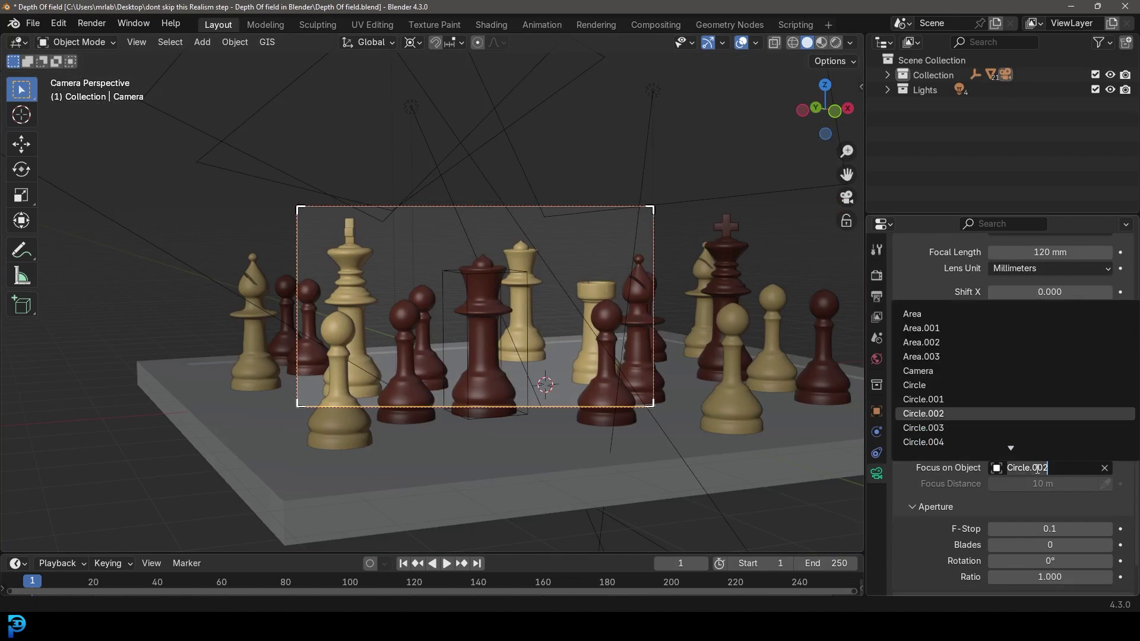
{"action": "type", "text": "focu"}
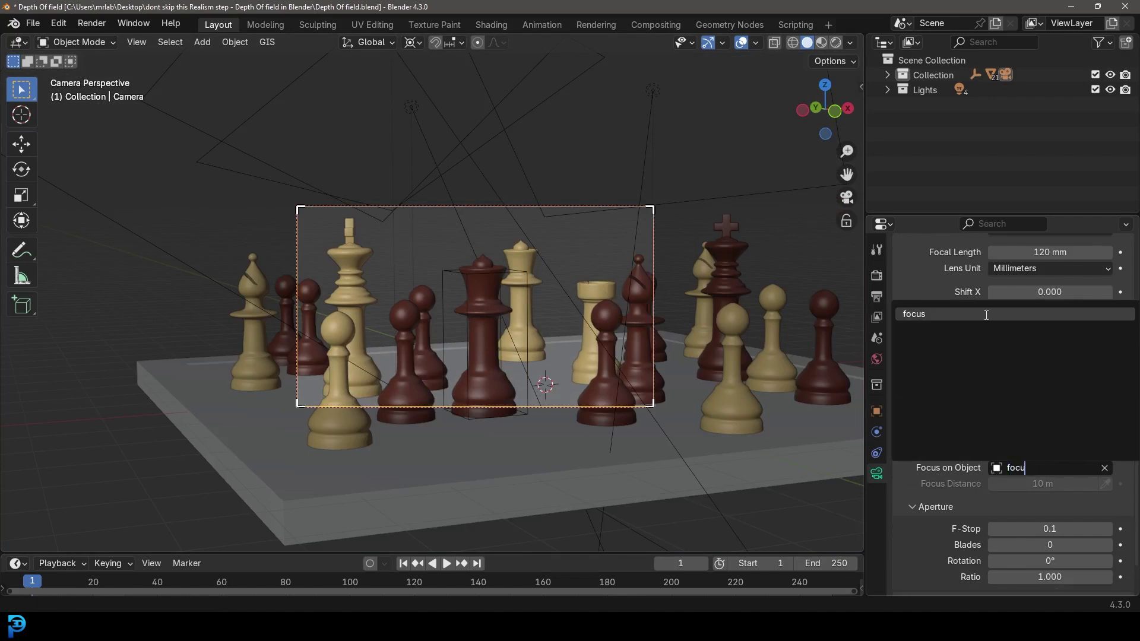
{"action": "left_click", "coordinate": [917, 317]}
{"action": "scroll", "coordinate": [487, 295], "scroll_direction": "up", "scroll_amount": 2}
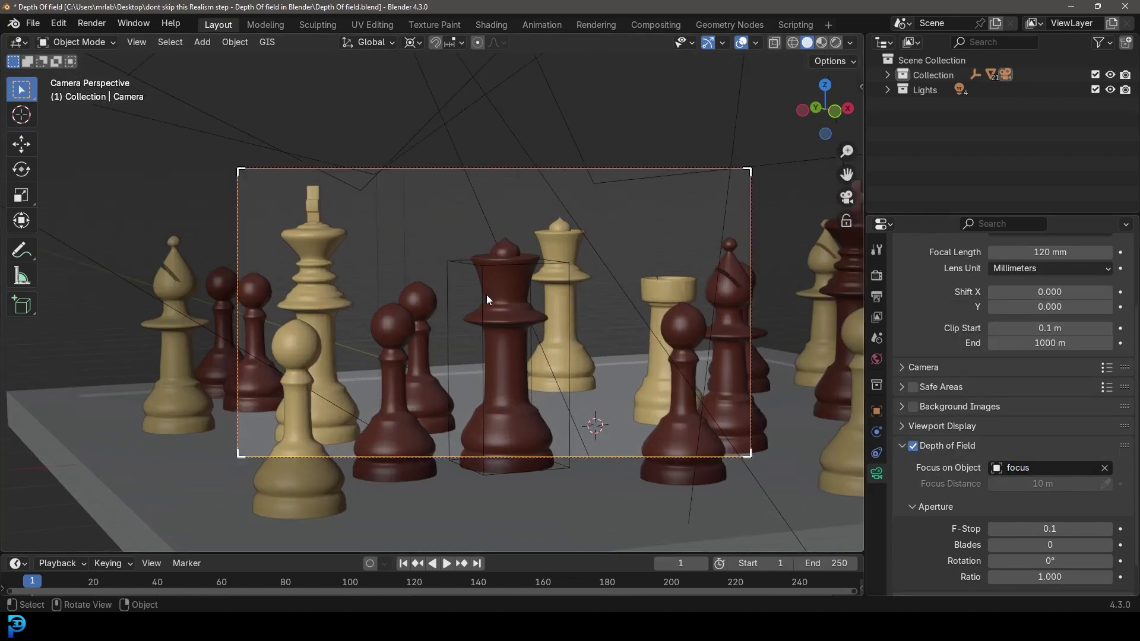
Switch to rendered shading and test moving the focus empty along X, then cancel.
{"action": "key", "text": "z"}
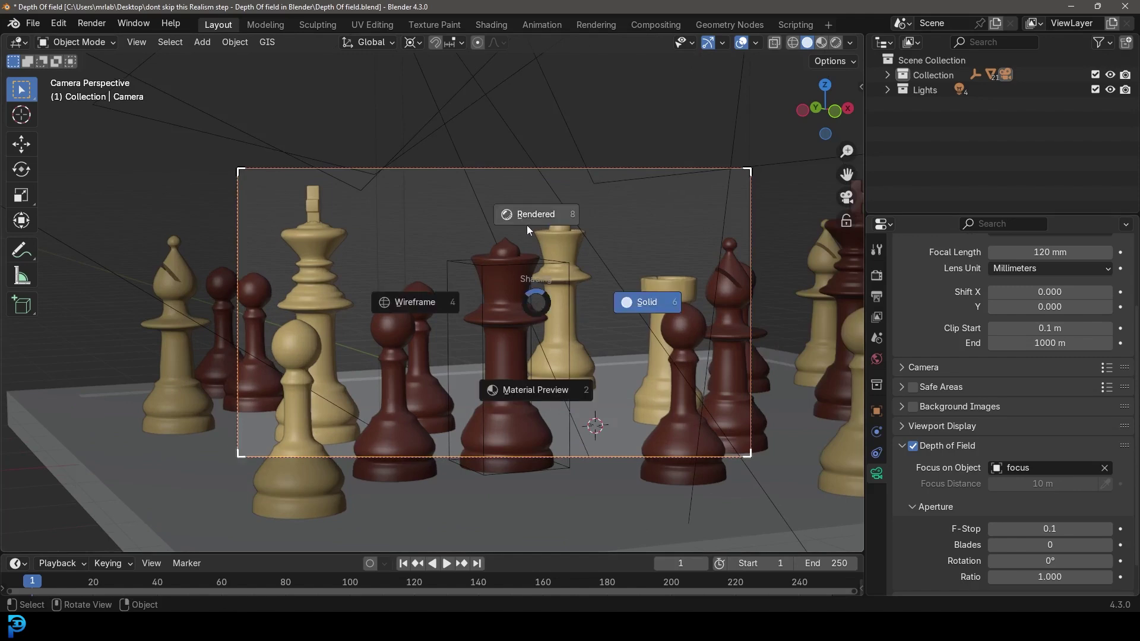
{"action": "left_click", "coordinate": [526, 225]}
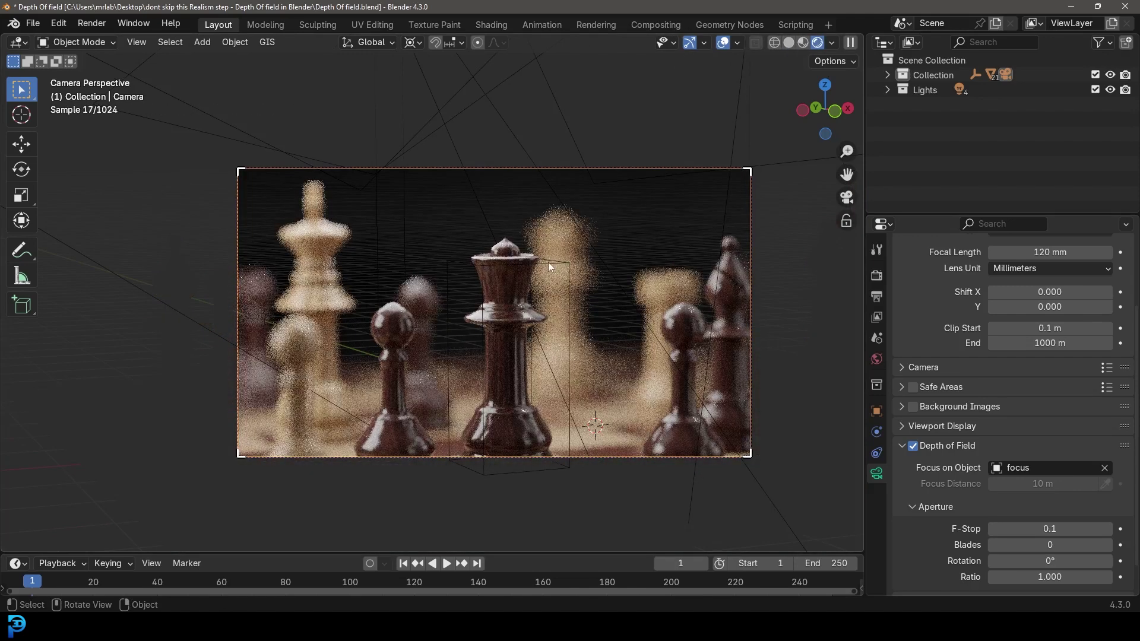
{"action": "left_click", "coordinate": [552, 266]}
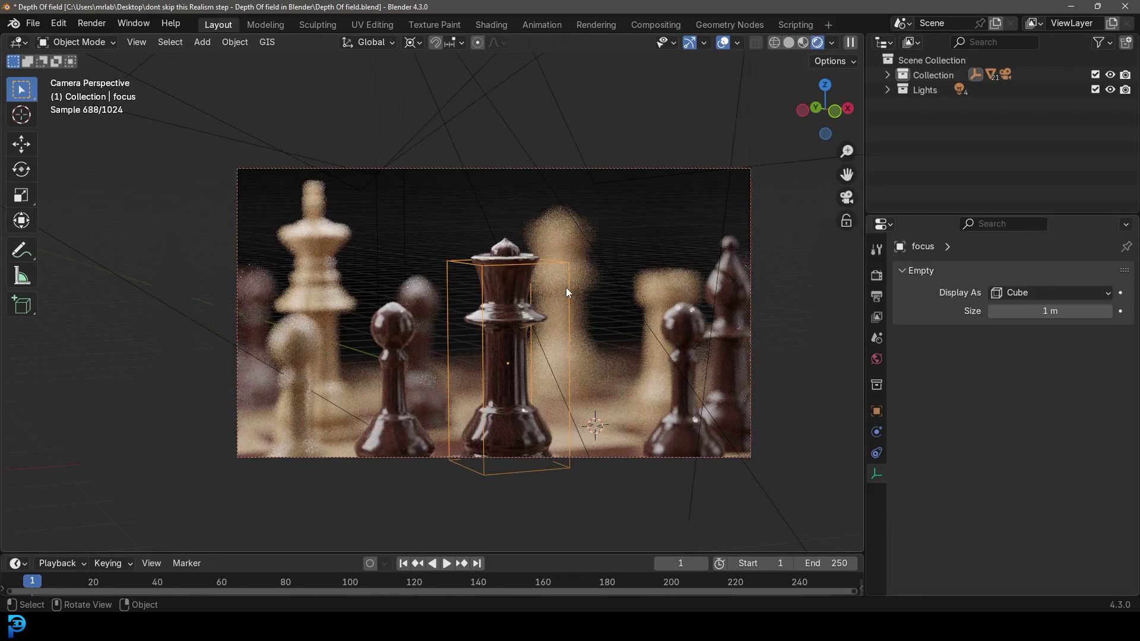
{"action": "key", "text": "g"}
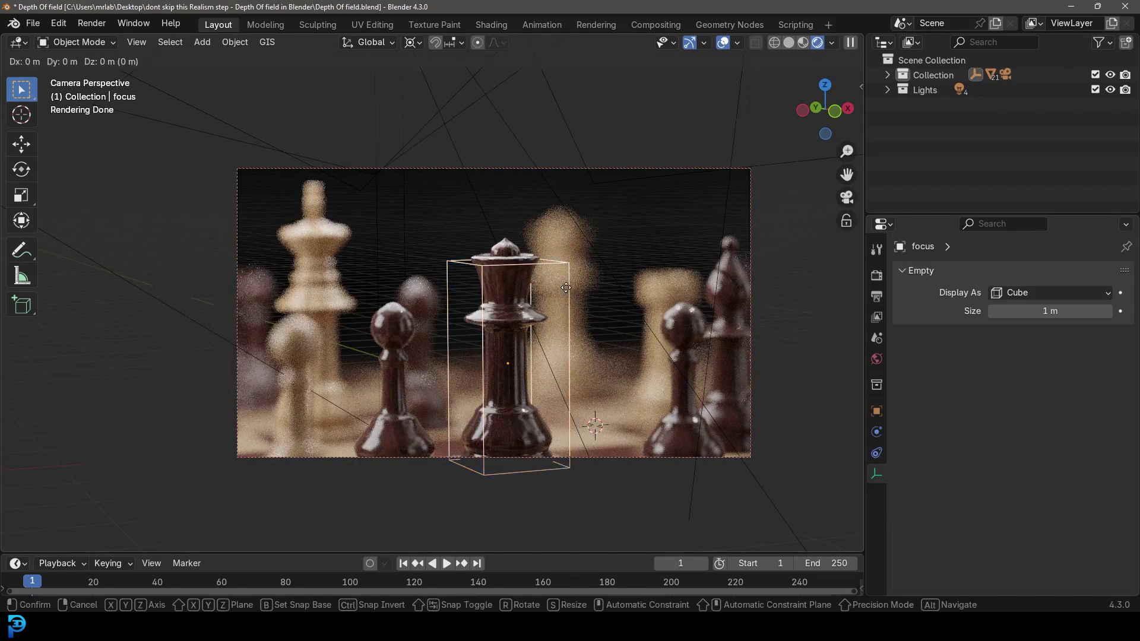
{"action": "key", "text": "x"}
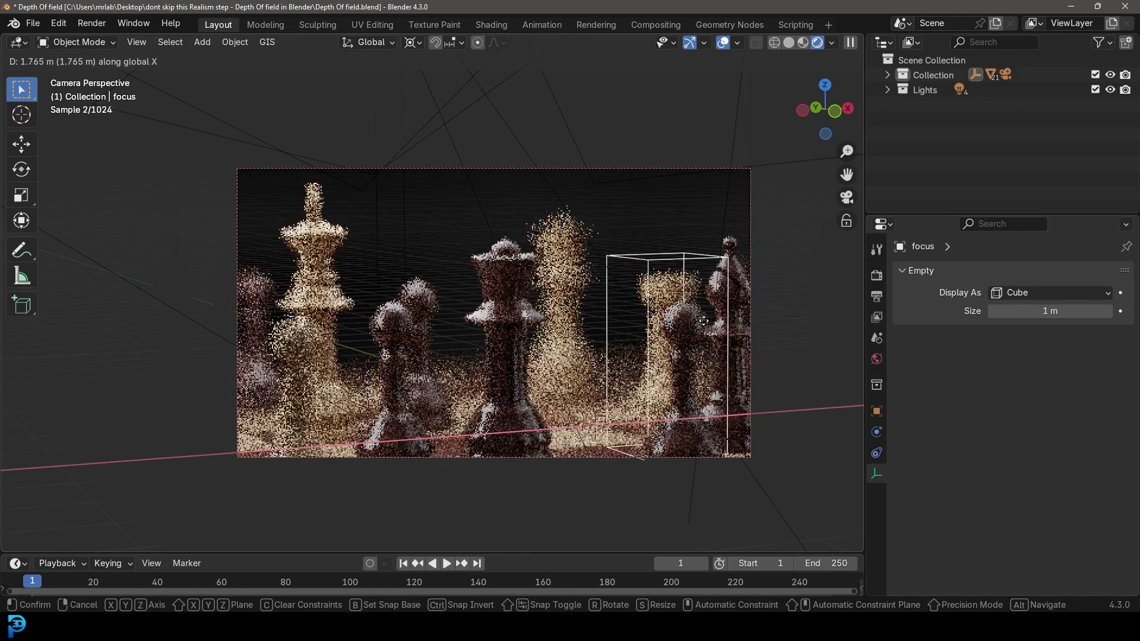
{"action": "key", "text": "Escape"}
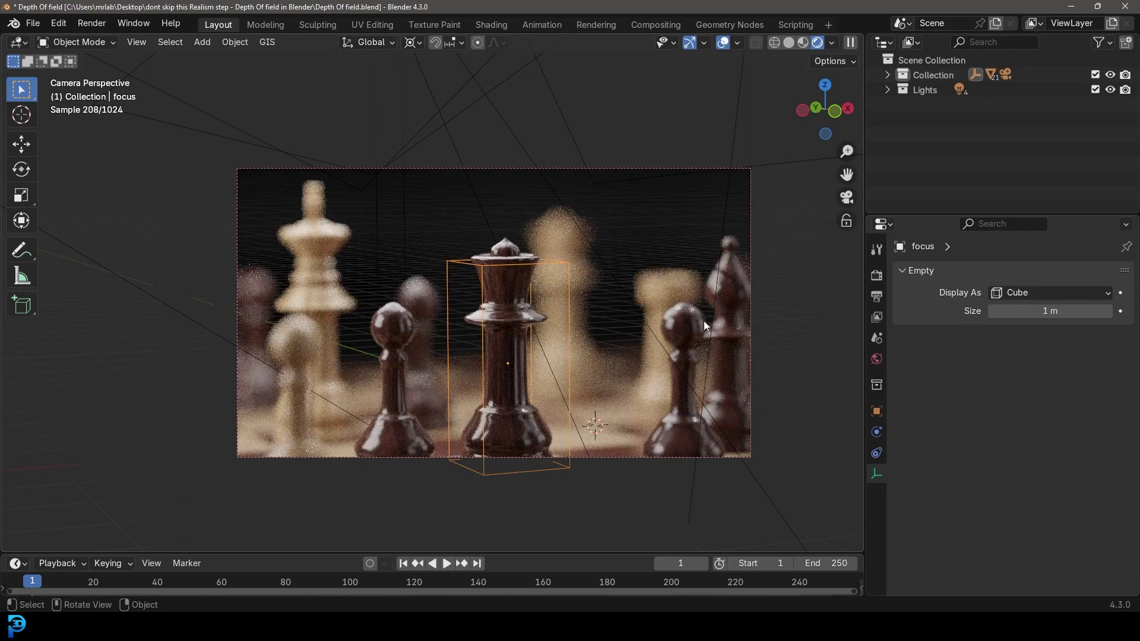
Test moving the focus empty along Y, then cancel so it stays on the queen.
{"action": "key", "text": "g"}
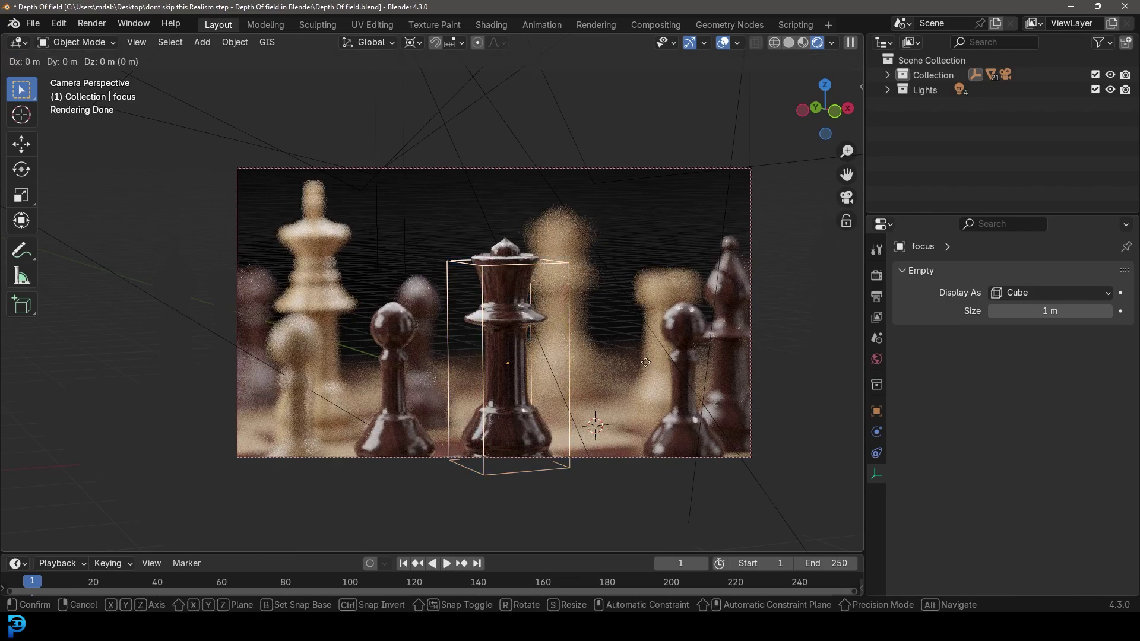
{"action": "key", "text": "y"}
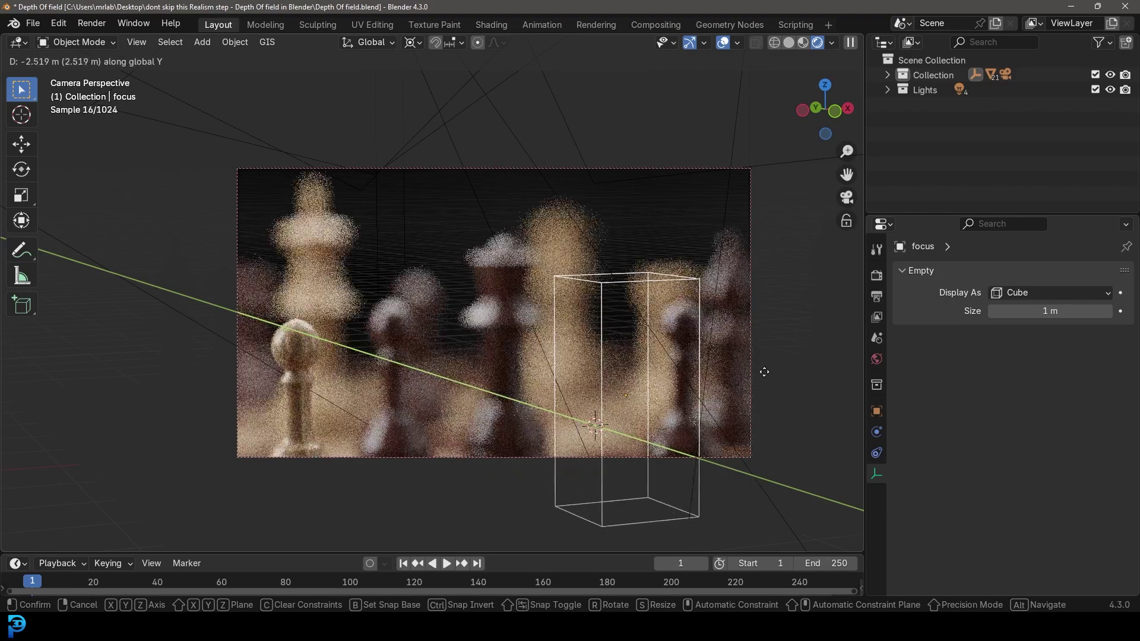
{"action": "right_click", "coordinate": [736, 356]}
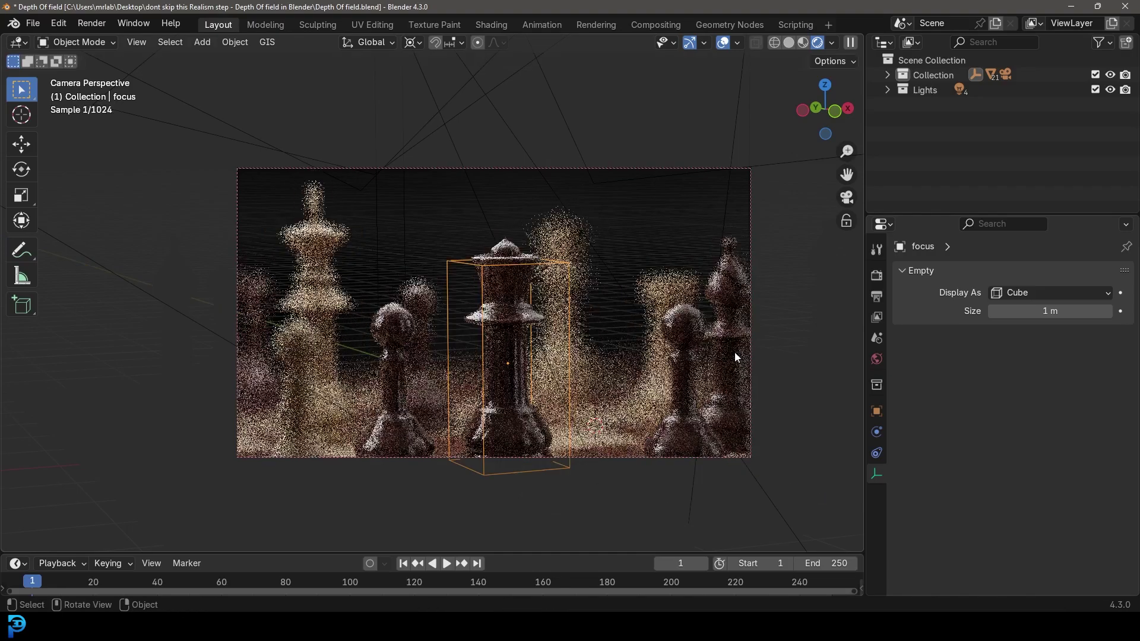
From top view, move the focus empty onto the light rook and check it through the camera.
{"action": "key", "text": "KP_7"}
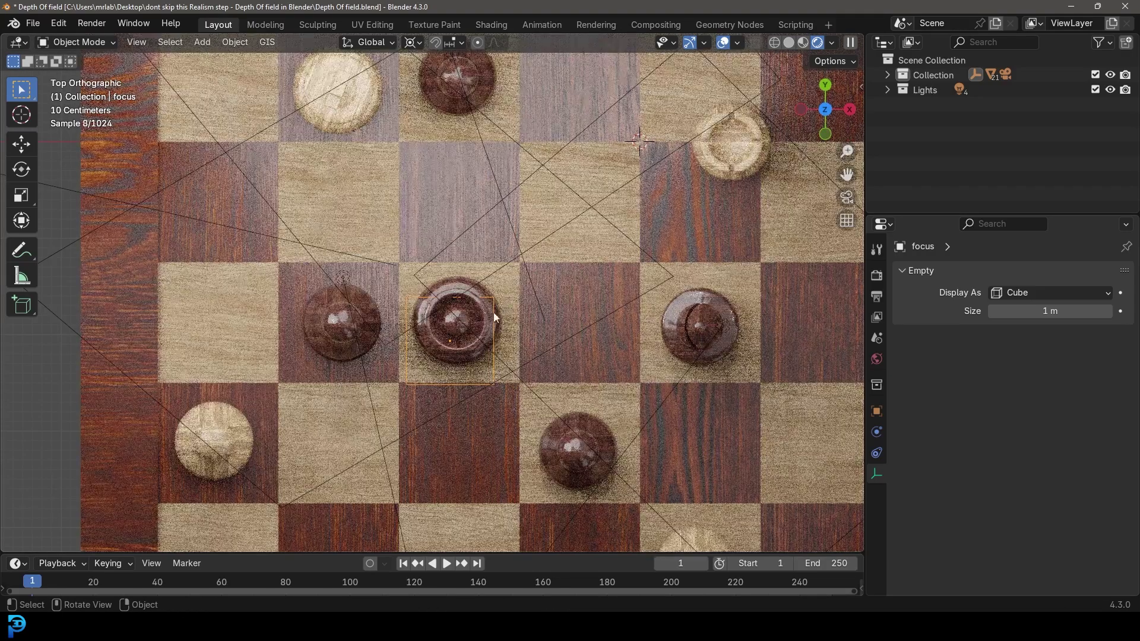
{"action": "scroll", "coordinate": [484, 339], "scroll_direction": "down", "scroll_amount": 2}
{"action": "key", "text": "g"}
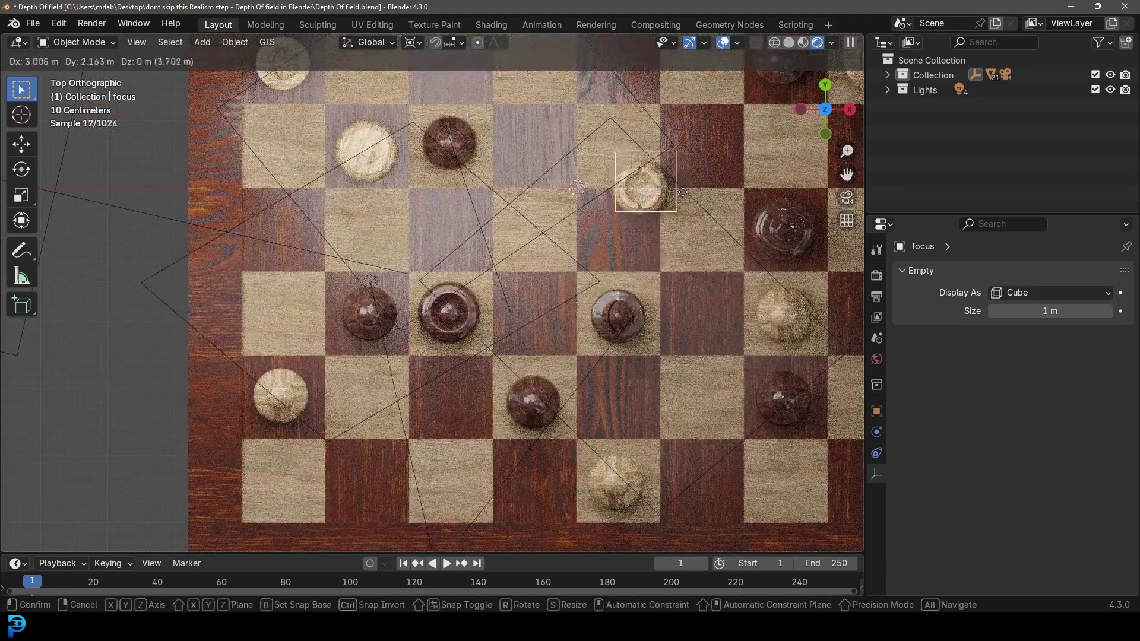
{"action": "left_click", "coordinate": [679, 196]}
{"action": "key", "text": "KP_0"}
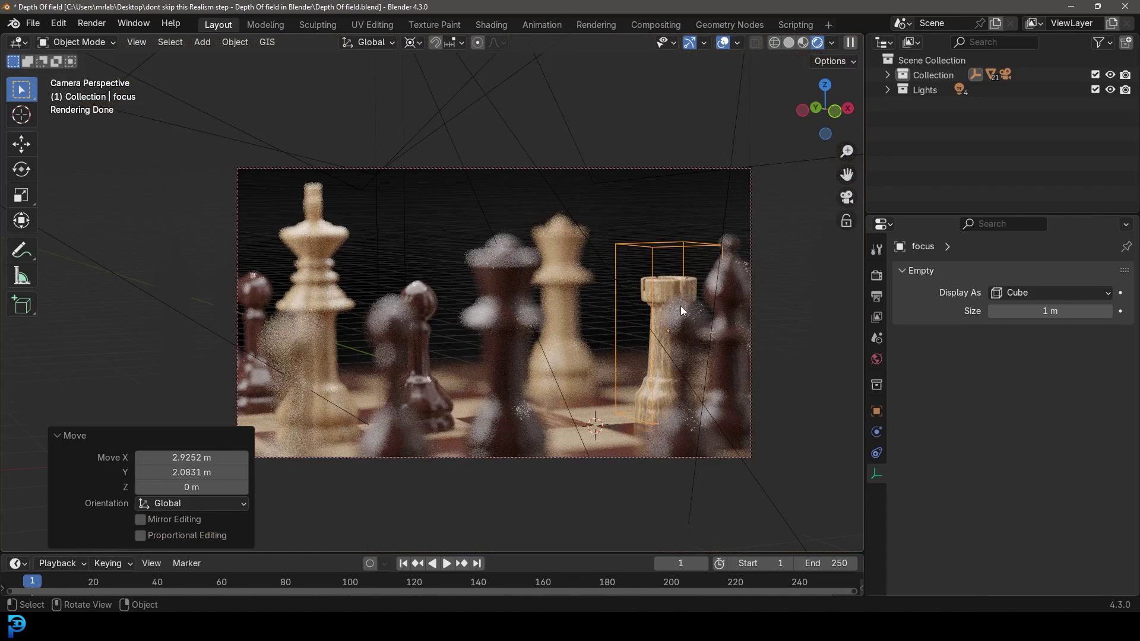
{"action": "left_click", "coordinate": [69, 435]}
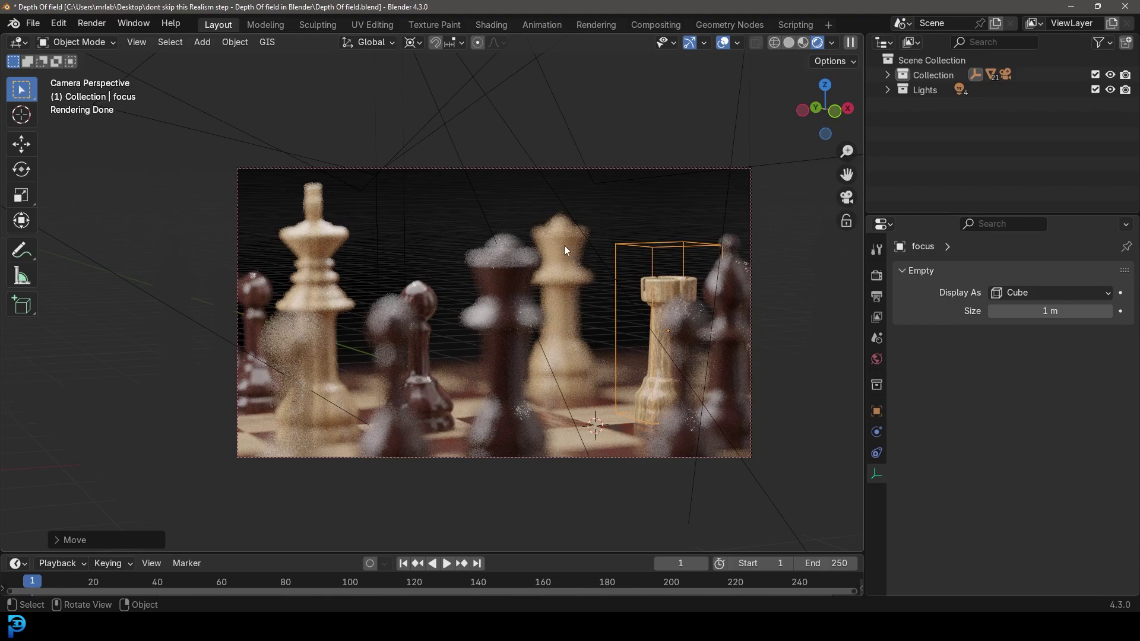
{"action": "key", "text": "KP_7"}
Move the focus empty onto the light queen and check the focus from the camera view.
{"action": "scroll", "coordinate": [539, 264], "scroll_direction": "down", "scroll_amount": 2}
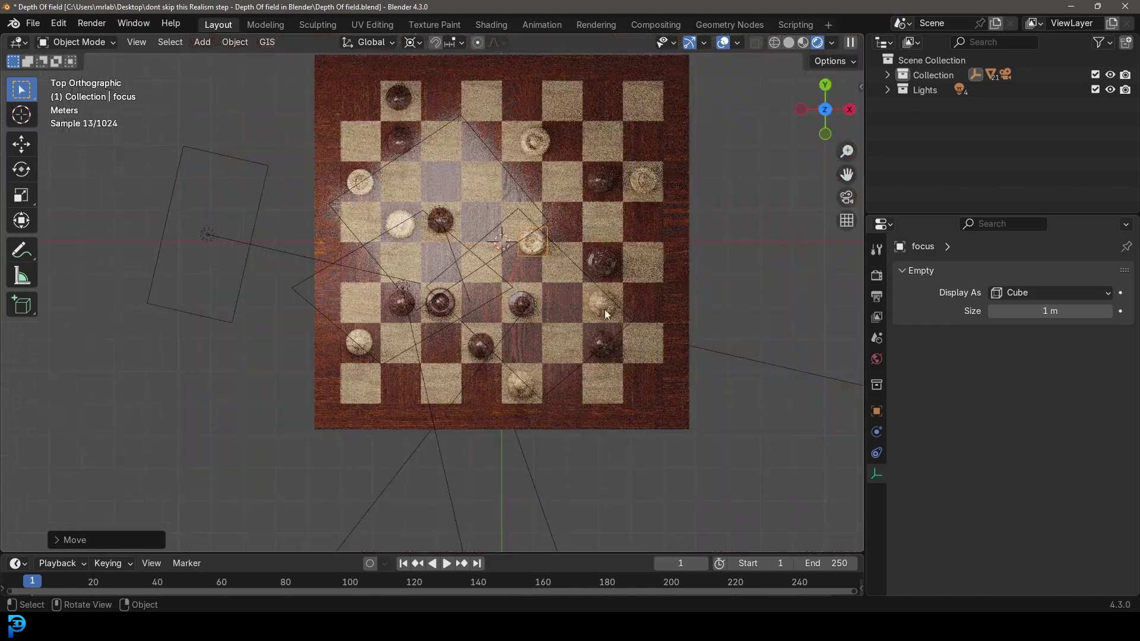
{"action": "key", "text": "g"}
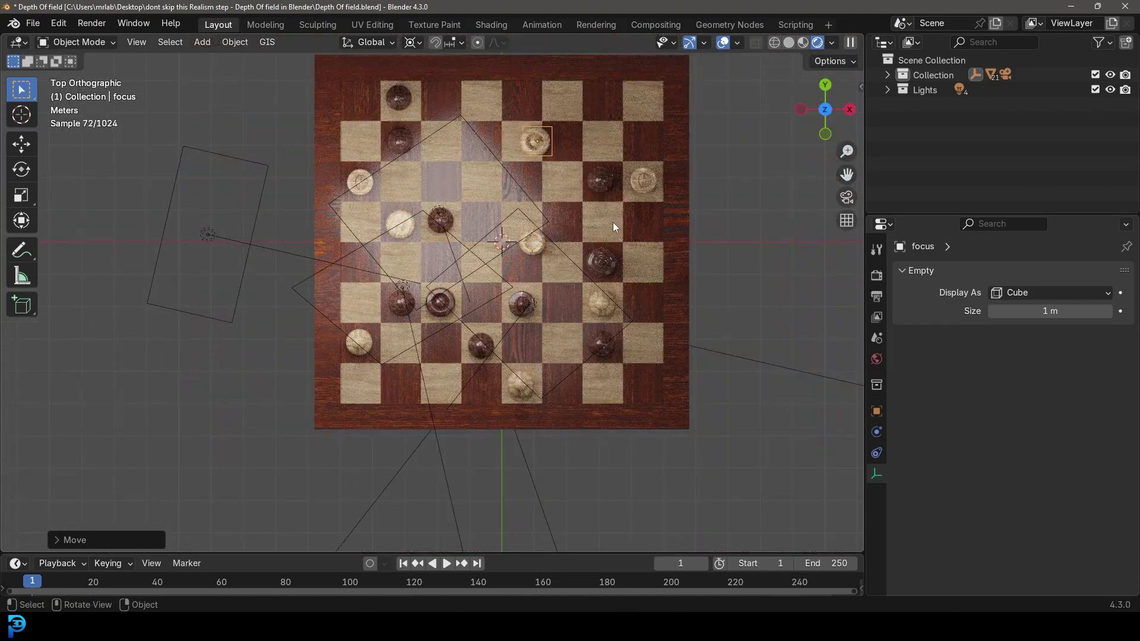
{"action": "key", "text": "KP_0"}
{"action": "key", "text": "g"}
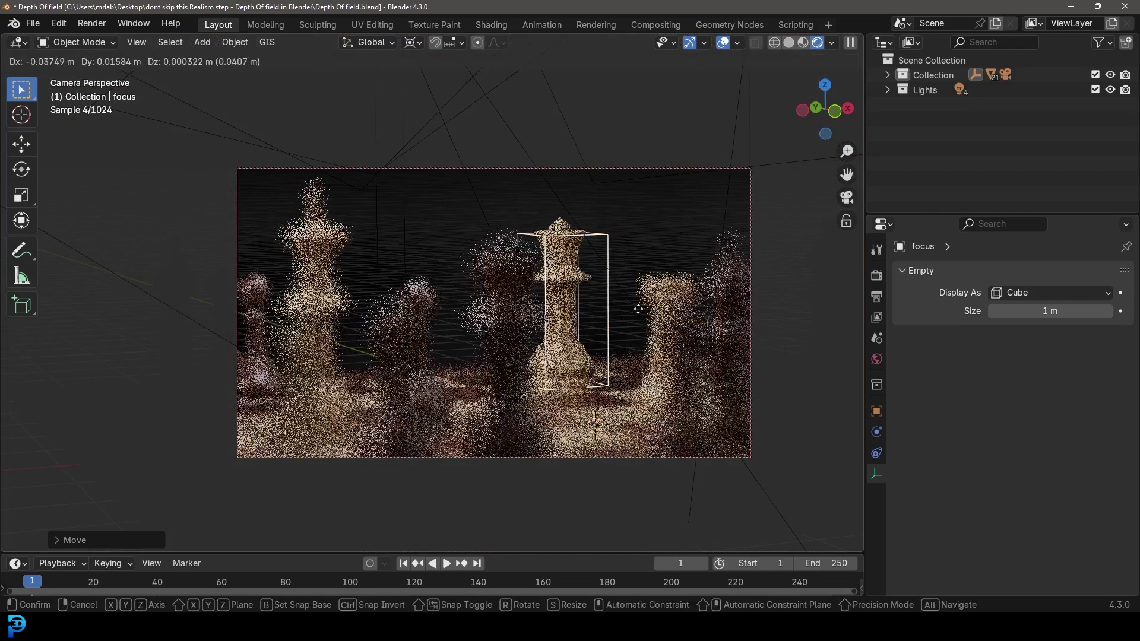
{"action": "left_click", "coordinate": [638, 308]}
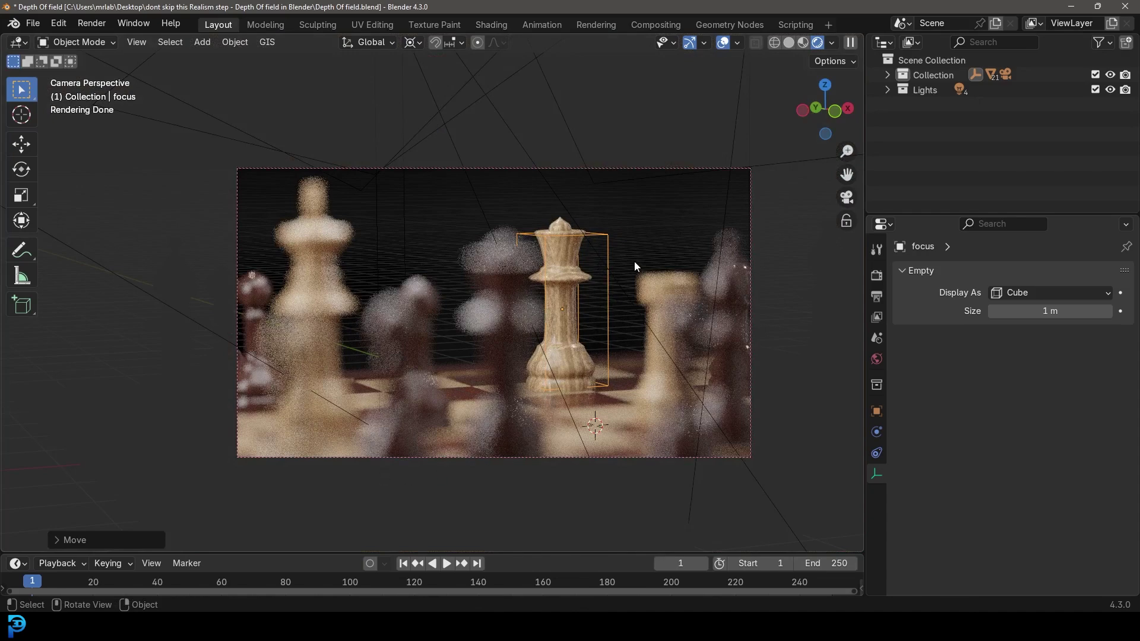
From top view, move the focus empty back onto the dark queen and return to camera view.
{"action": "key", "text": "KP_7"}
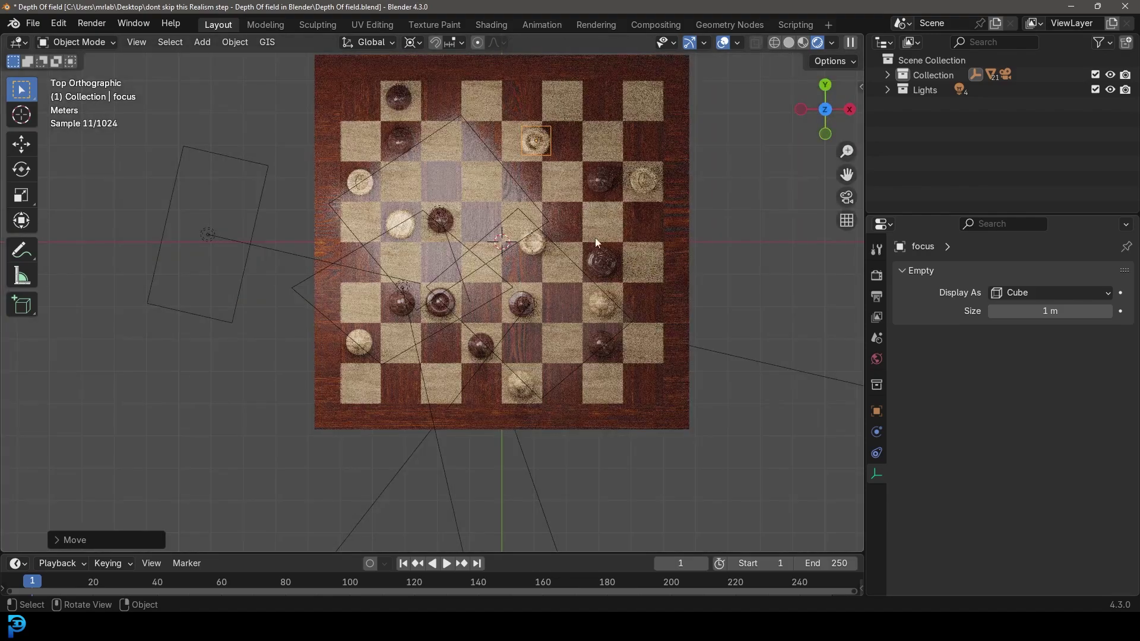
{"action": "scroll", "coordinate": [507, 212], "scroll_direction": "up", "scroll_amount": 2}
{"action": "key", "text": "g"}
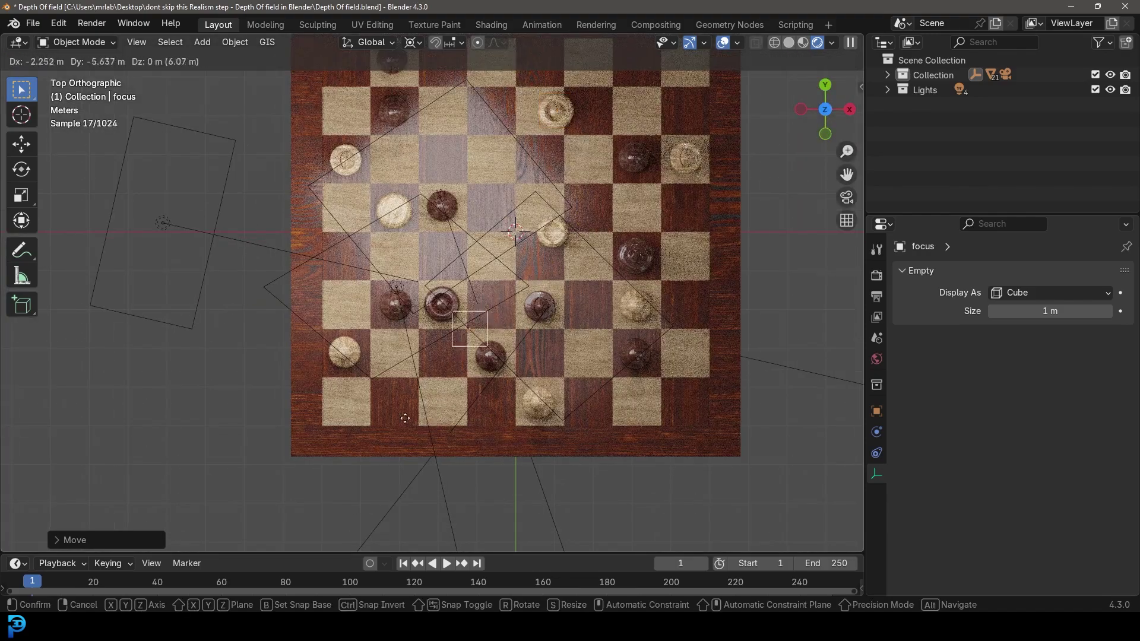
{"action": "left_click", "coordinate": [393, 409]}
{"action": "key", "text": "KP_0"}
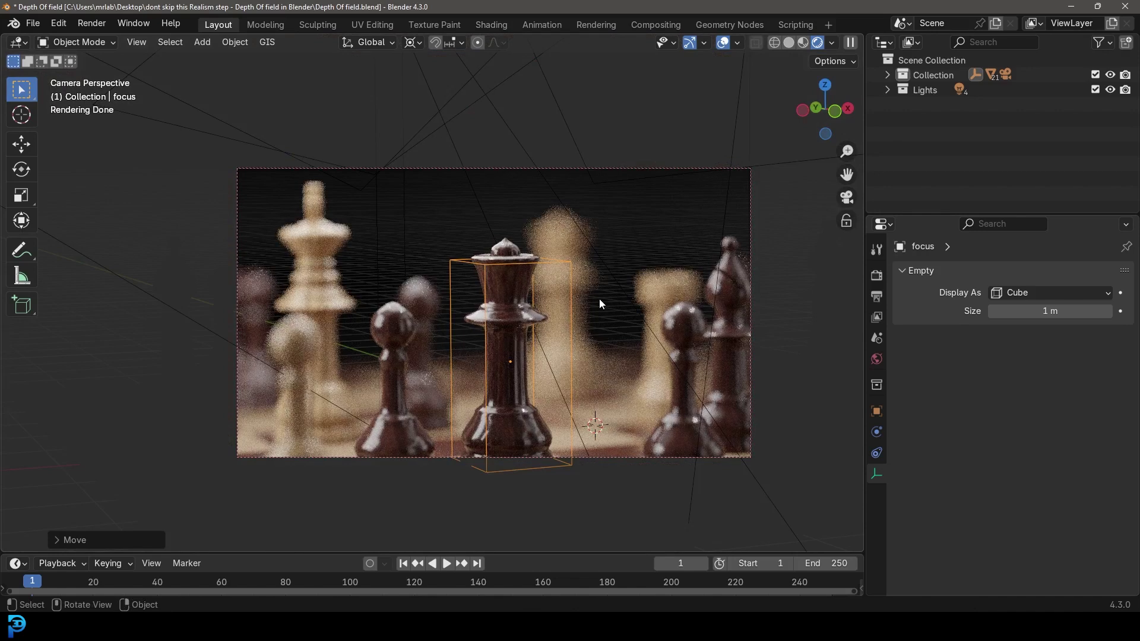
Switch the viewport to Solid shading and recentre the chess pieces in camera view.
{"action": "key", "text": "z"}
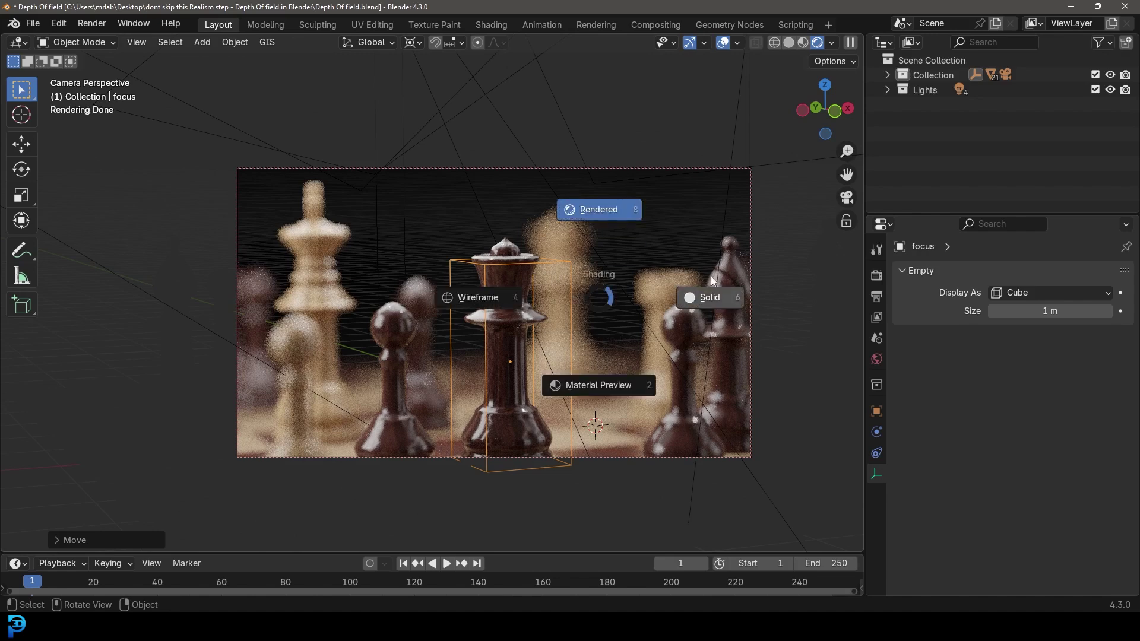
{"action": "left_click", "coordinate": [683, 296]}
{"action": "scroll", "coordinate": [630, 300], "scroll_direction": "up", "scroll_amount": 2}
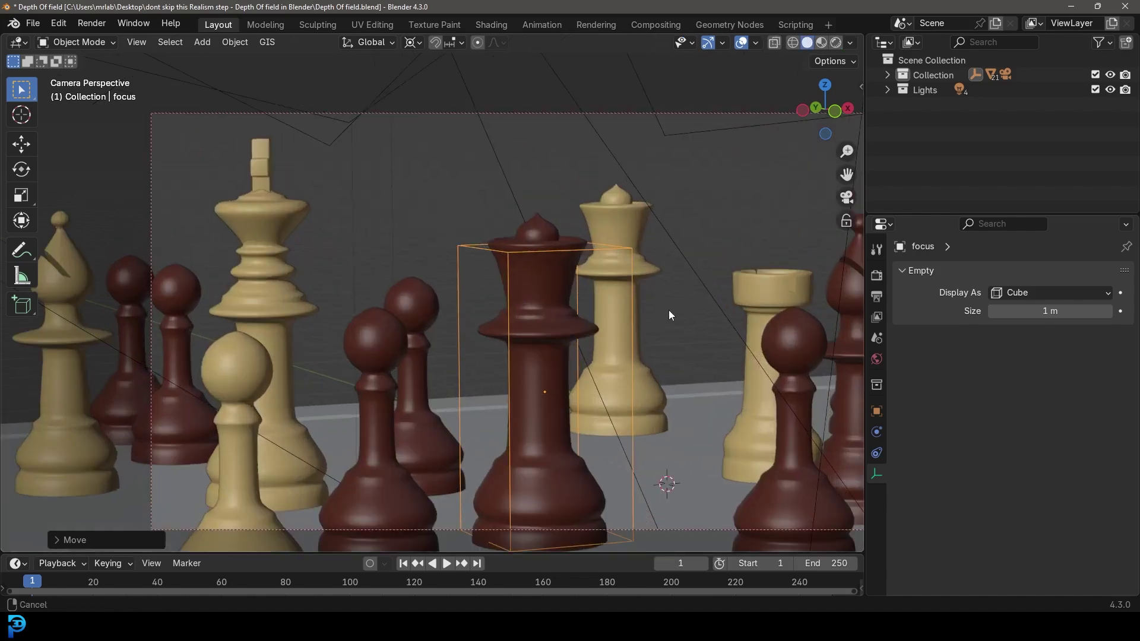
{"action": "middle_click_drag", "start_coordinate": [669, 310], "coordinate": [591, 298], "text": "shift"}
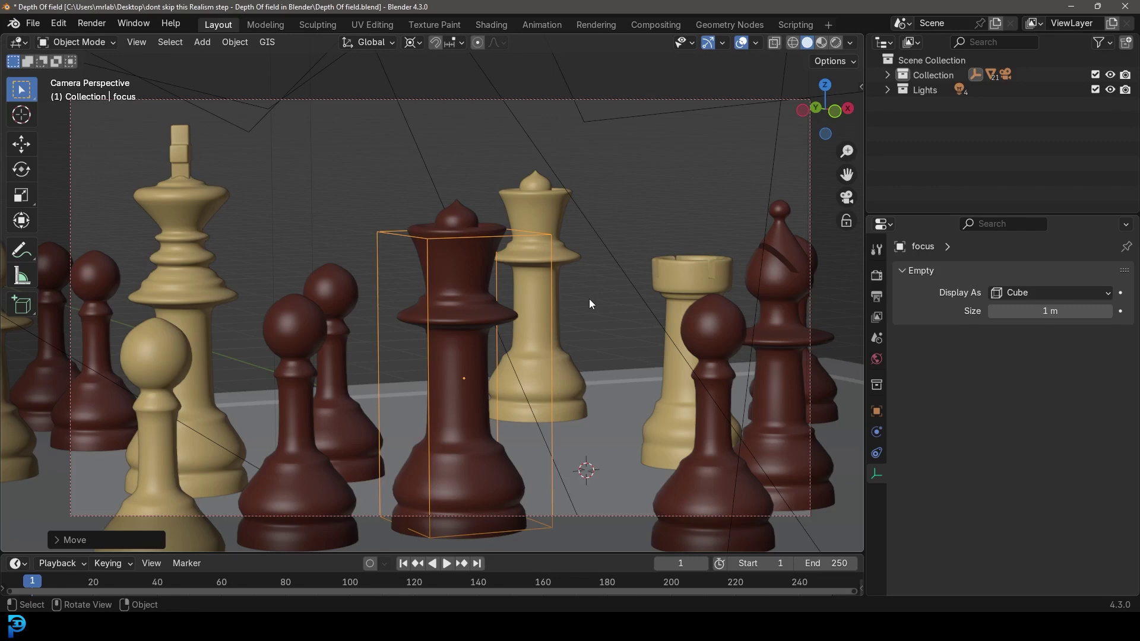
{"action": "scroll", "coordinate": [579, 300], "scroll_direction": "down", "scroll_amount": 2}
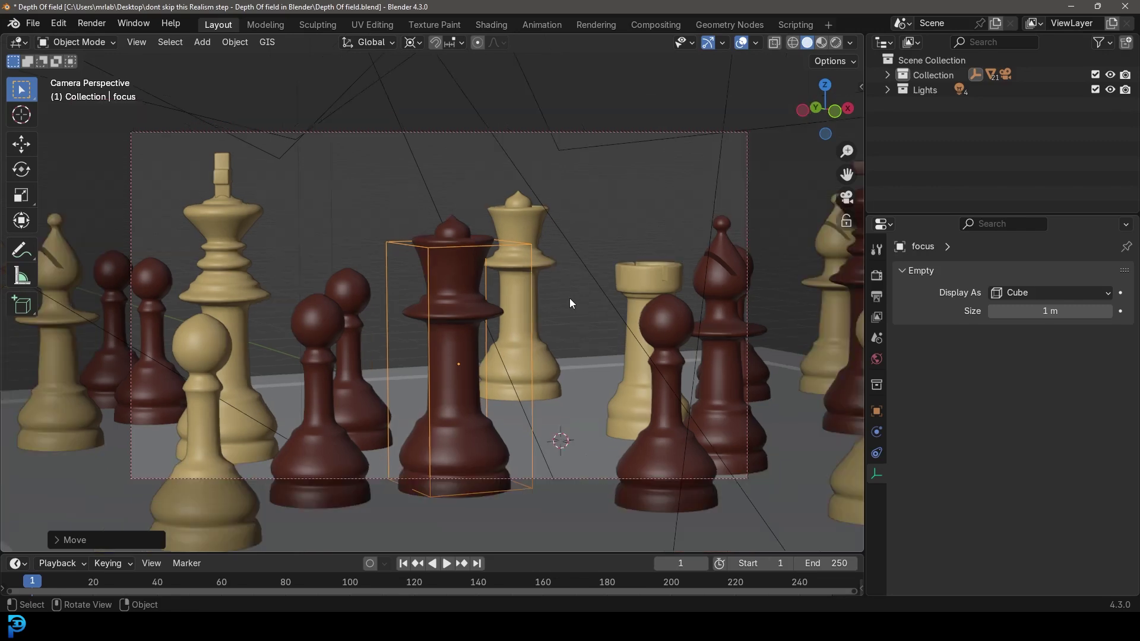